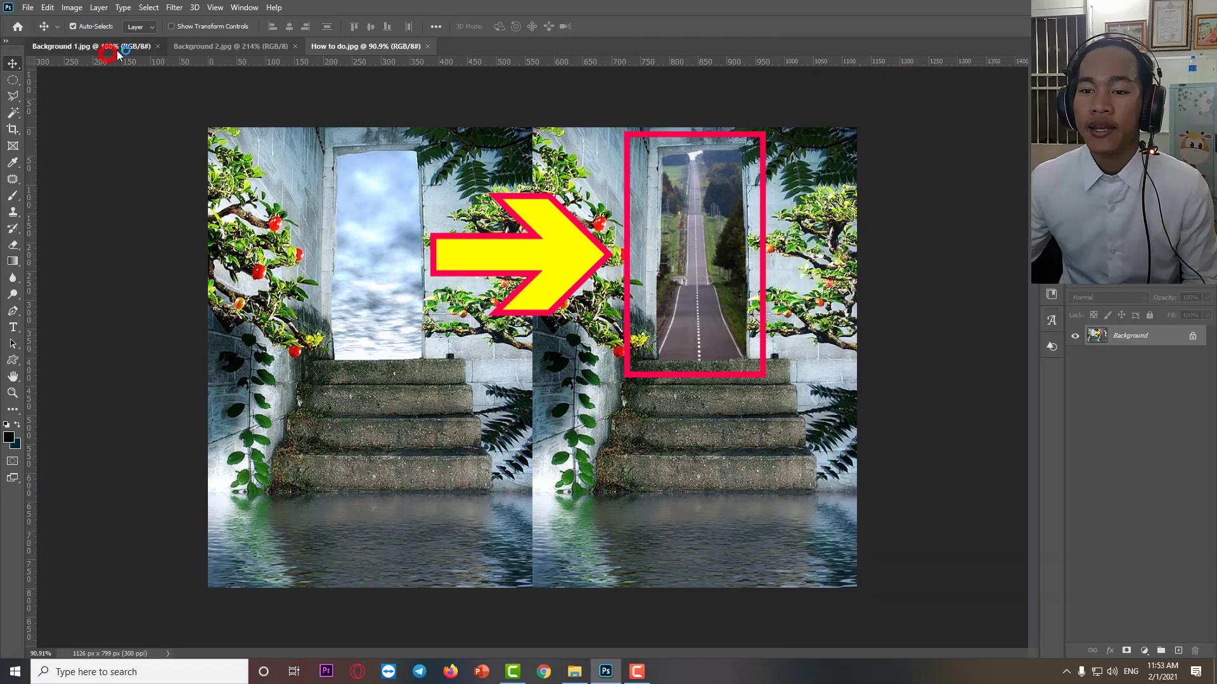
- Look through the open images Background 1.jpg, Background 2.jpg and How to do.jpg
left_click(117, 50)
left_click(236, 46)
left_click(359, 47)
- Switch to File Explorer, open the 002 exercise folder and view the How to do image in full
left_click(574, 671)
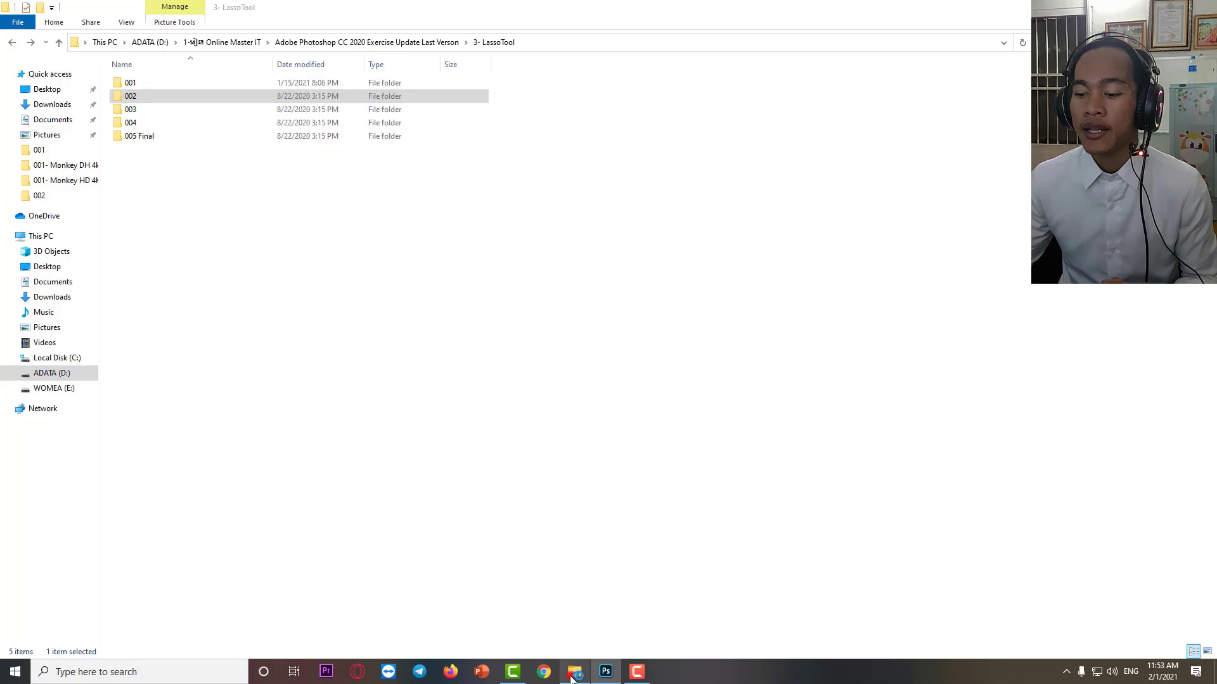
double_click(147, 96)
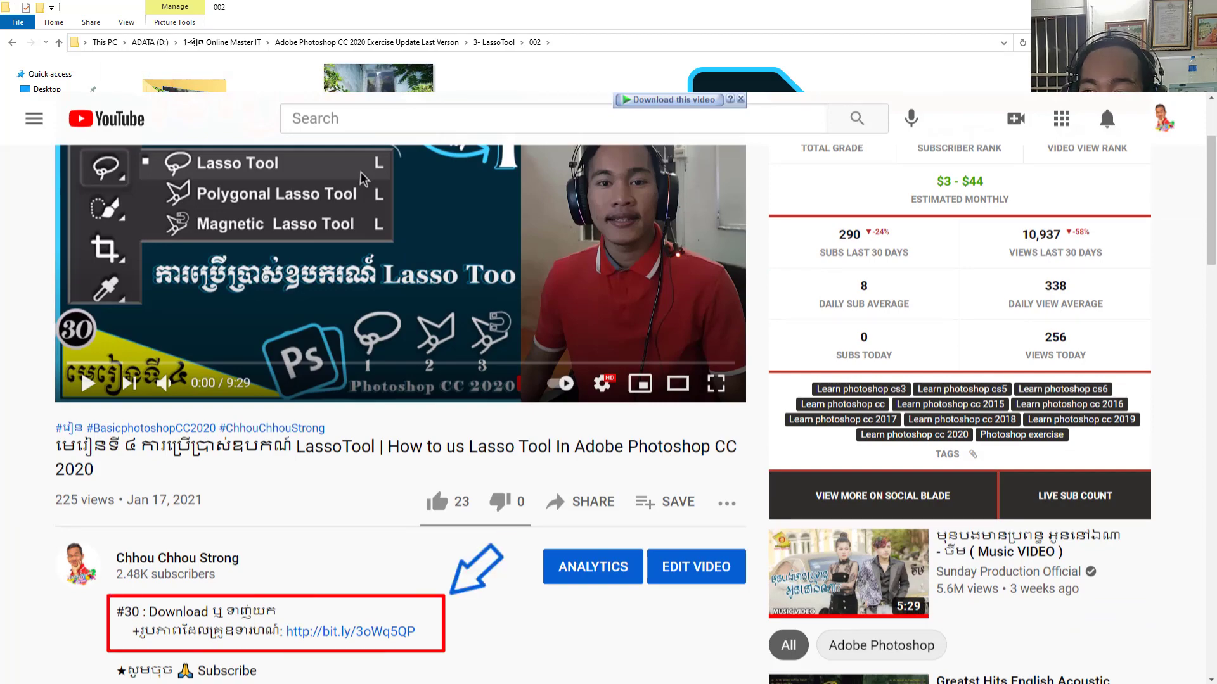
left_click(591, 293)
double_click(579, 196)
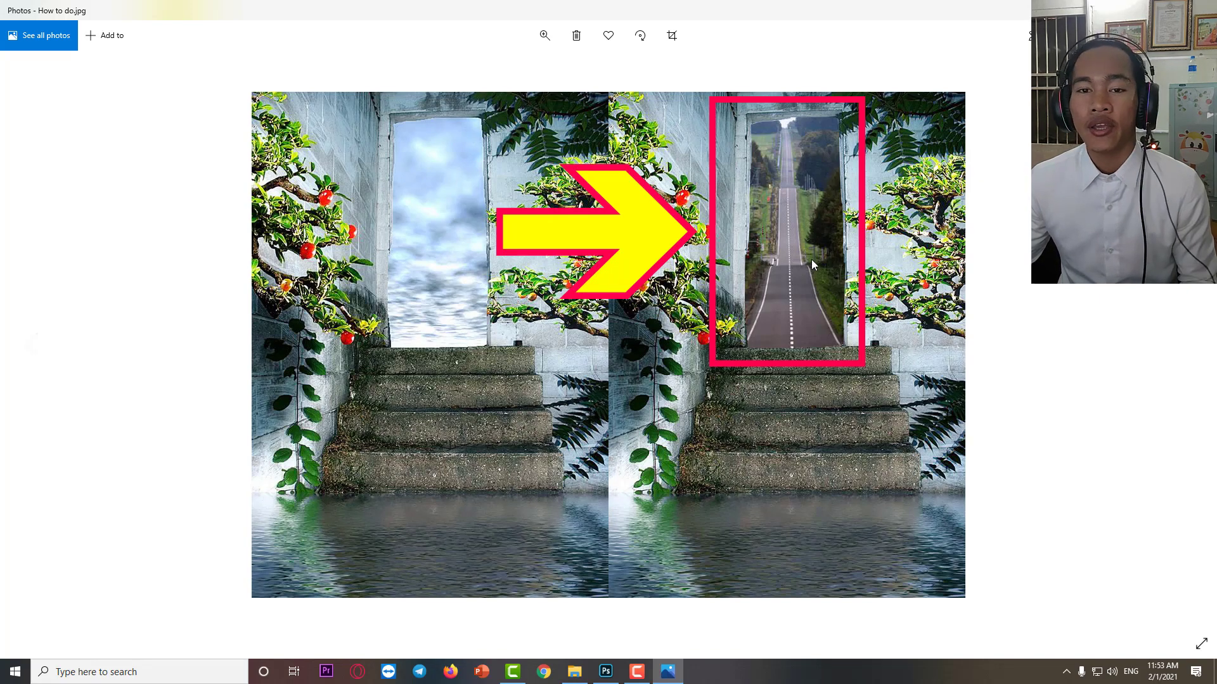
left_click(1200, 10)
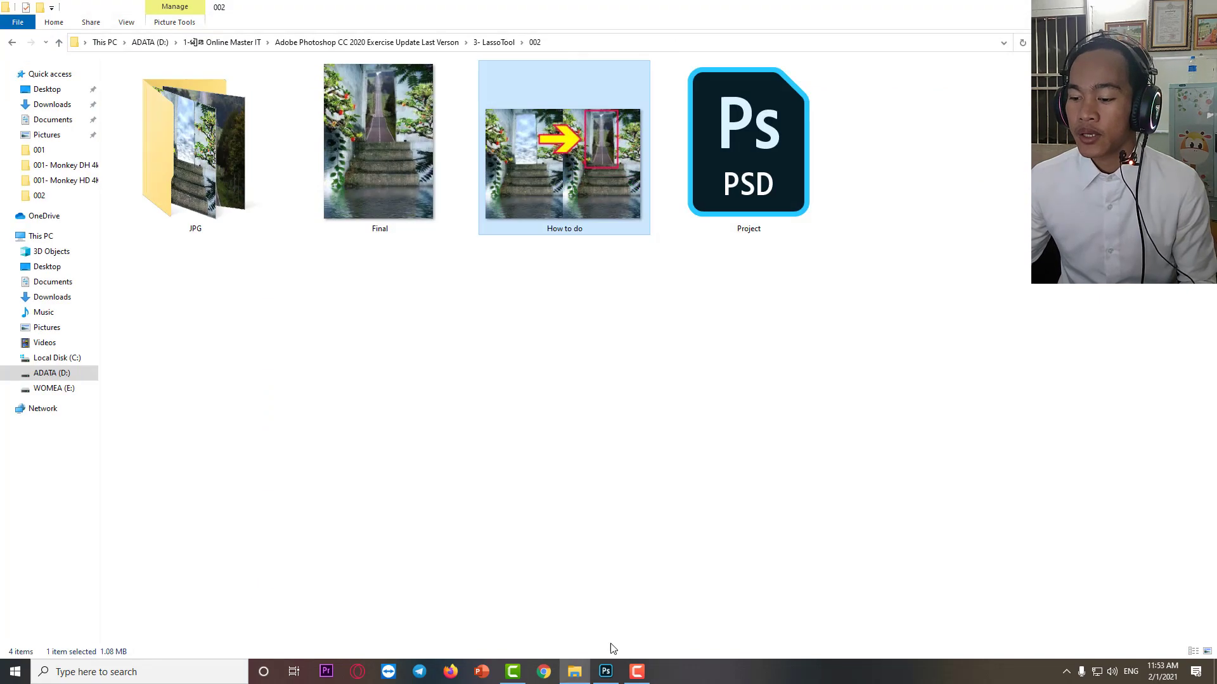
- Switch back to Photoshop and examine the doorway in Background 1.jpg
left_click(605, 671)
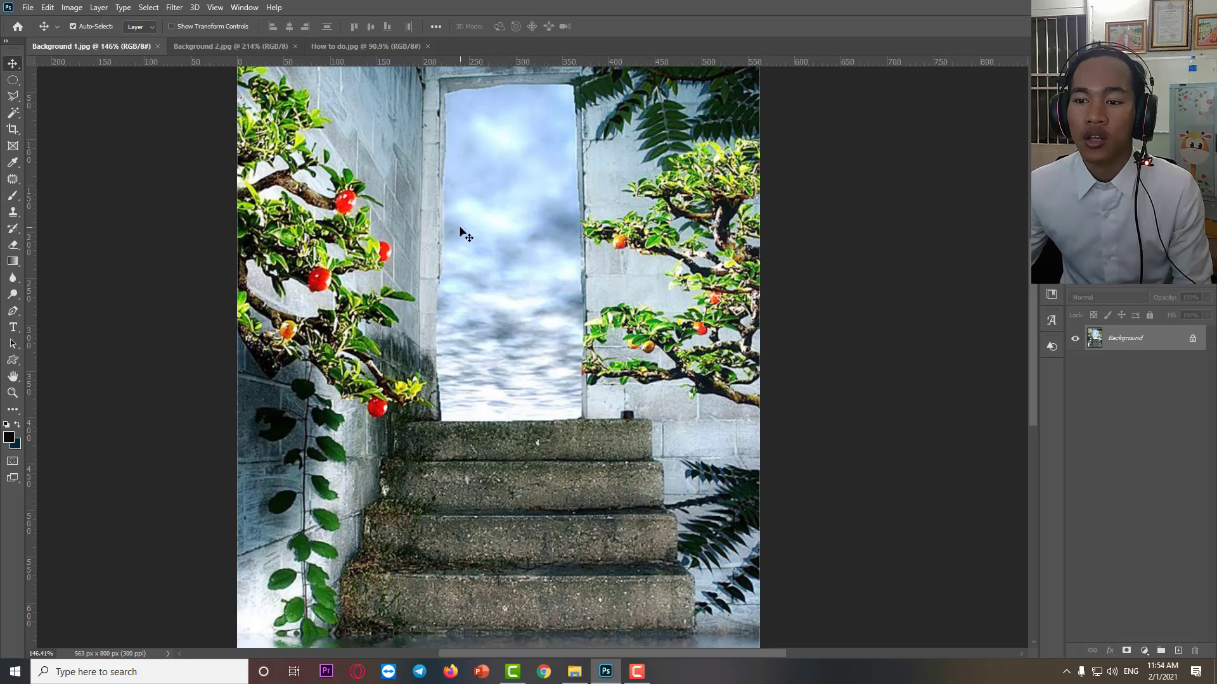
scroll(487, 239, "down", 2)
scroll(487, 239, "up", 4)
scroll(486, 239, "down", 2)
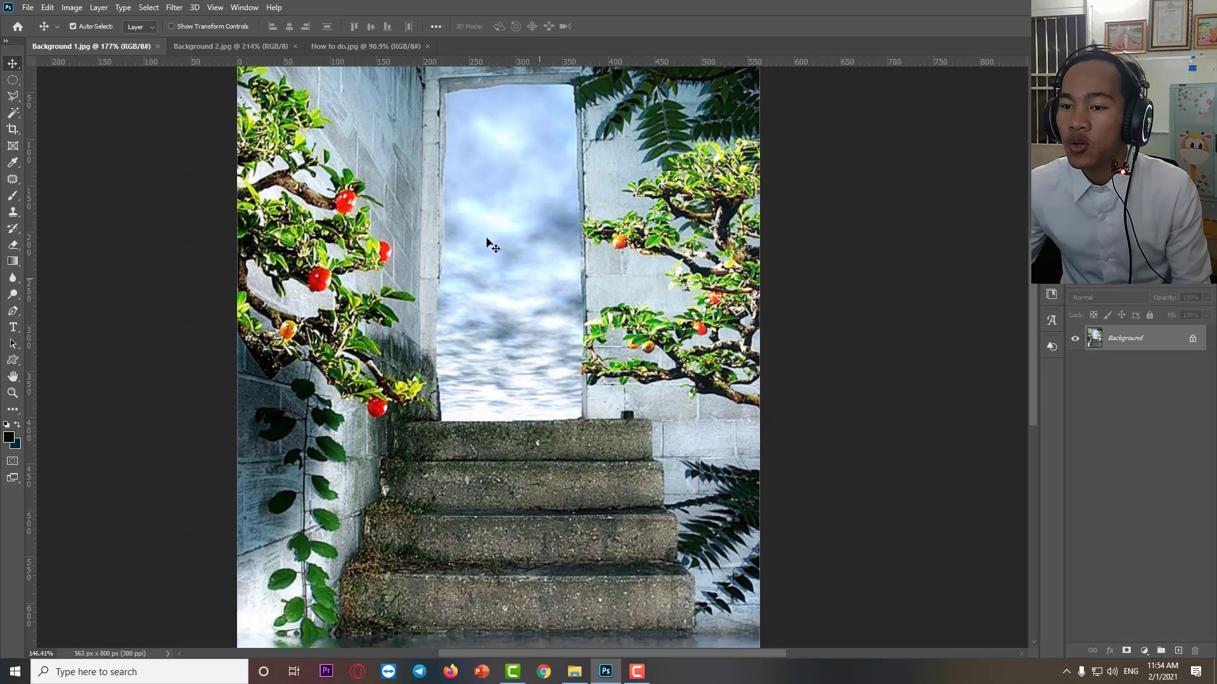
- Try a freehand Lasso selection across the wall and doorway, move it with the Move tool, and undo the move
right_click(13, 96)
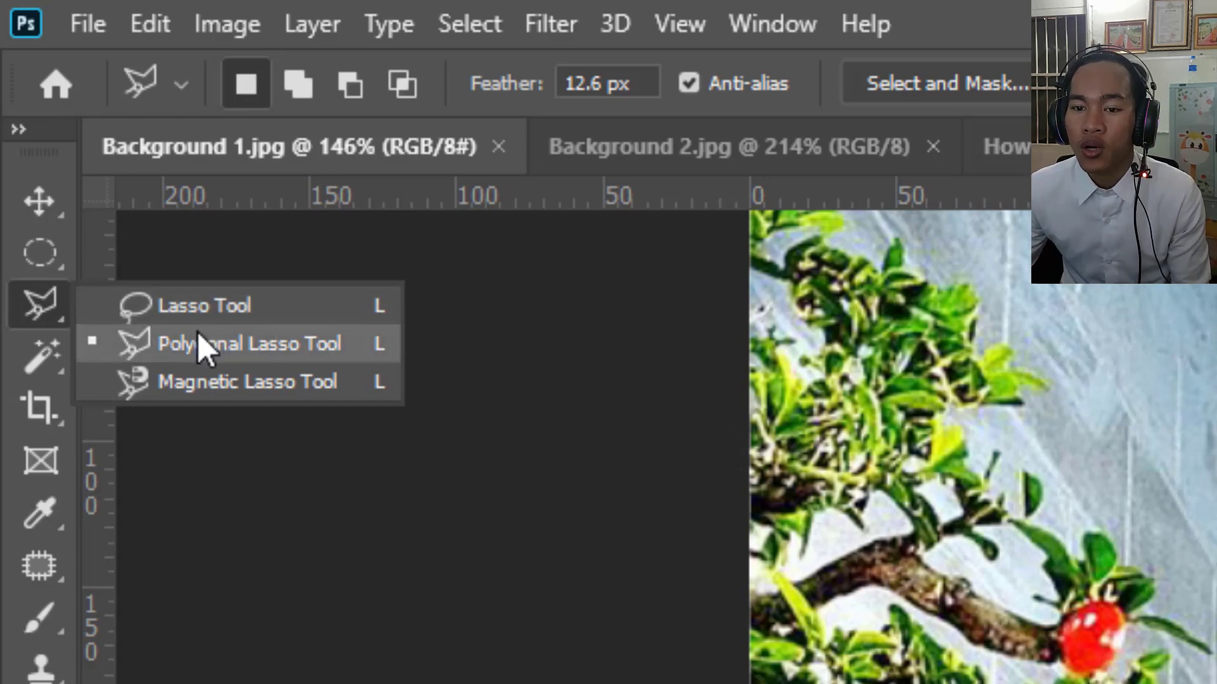
left_click(192, 316)
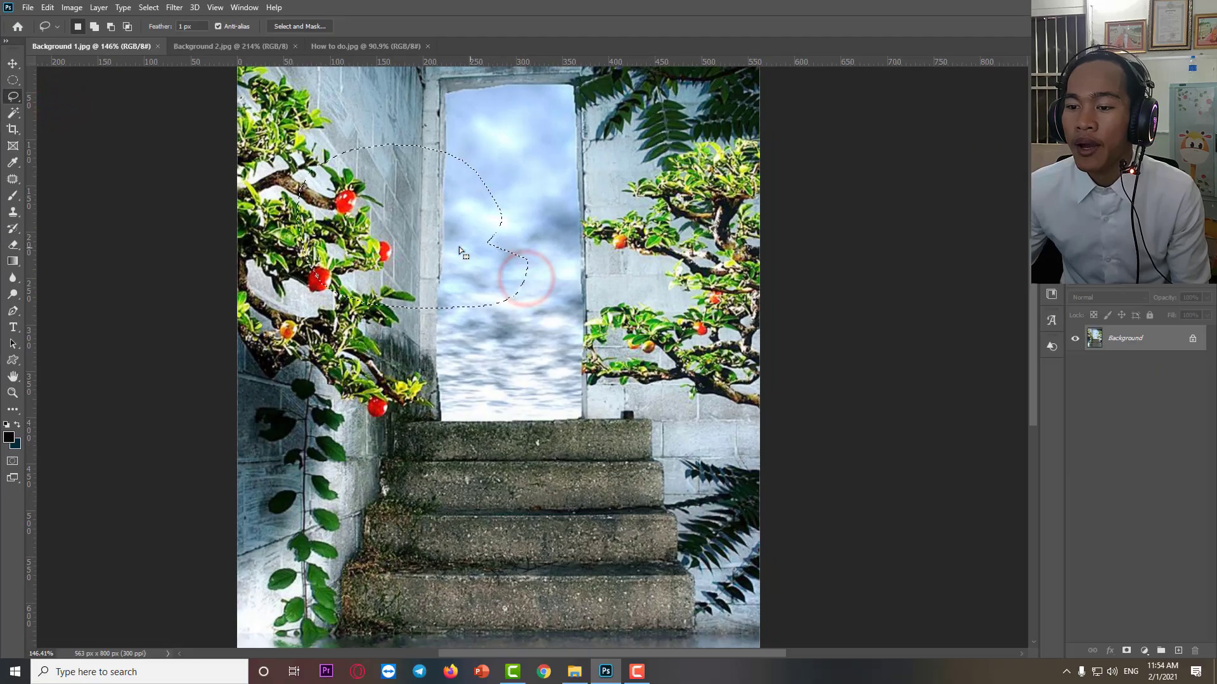
left_click(12, 65)
mouse_move(378, 180)
left_mouse_down()
mouse_move(490, 141)
mouse_move(483, 155)
left_mouse_up()
key("ctrl+z")
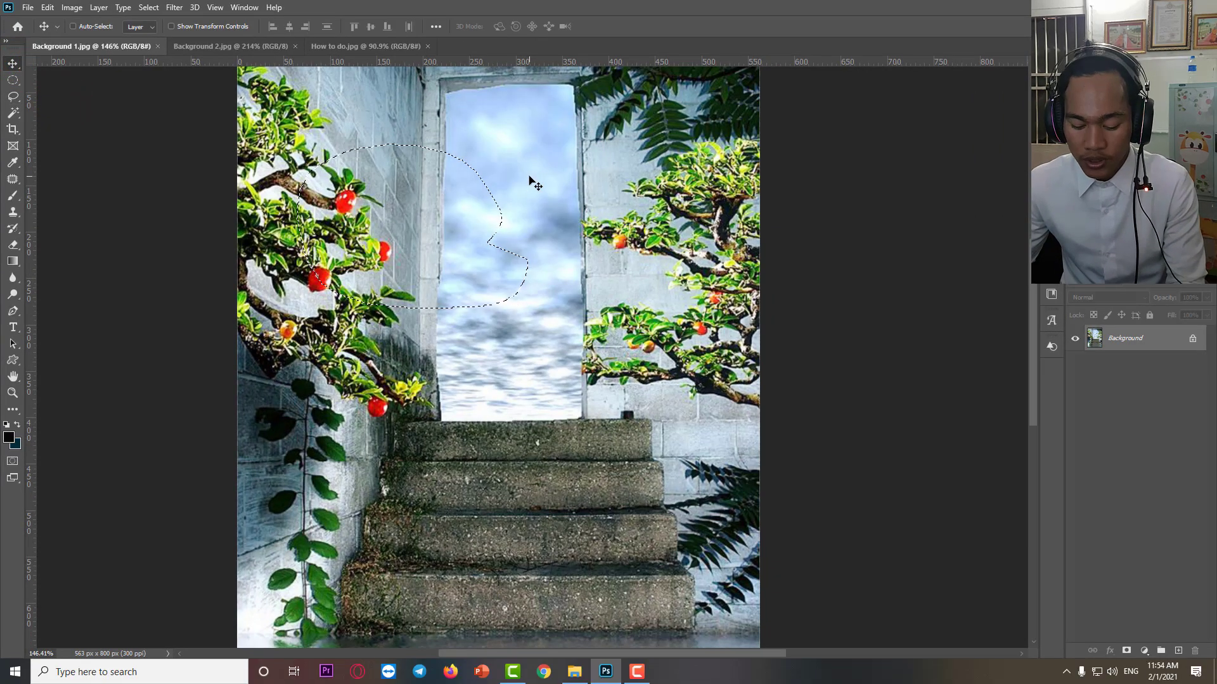
- Compare Background 2.jpg and the How to do.jpg example, and return to Background 1.jpg
left_click(267, 51)
left_click(340, 48)
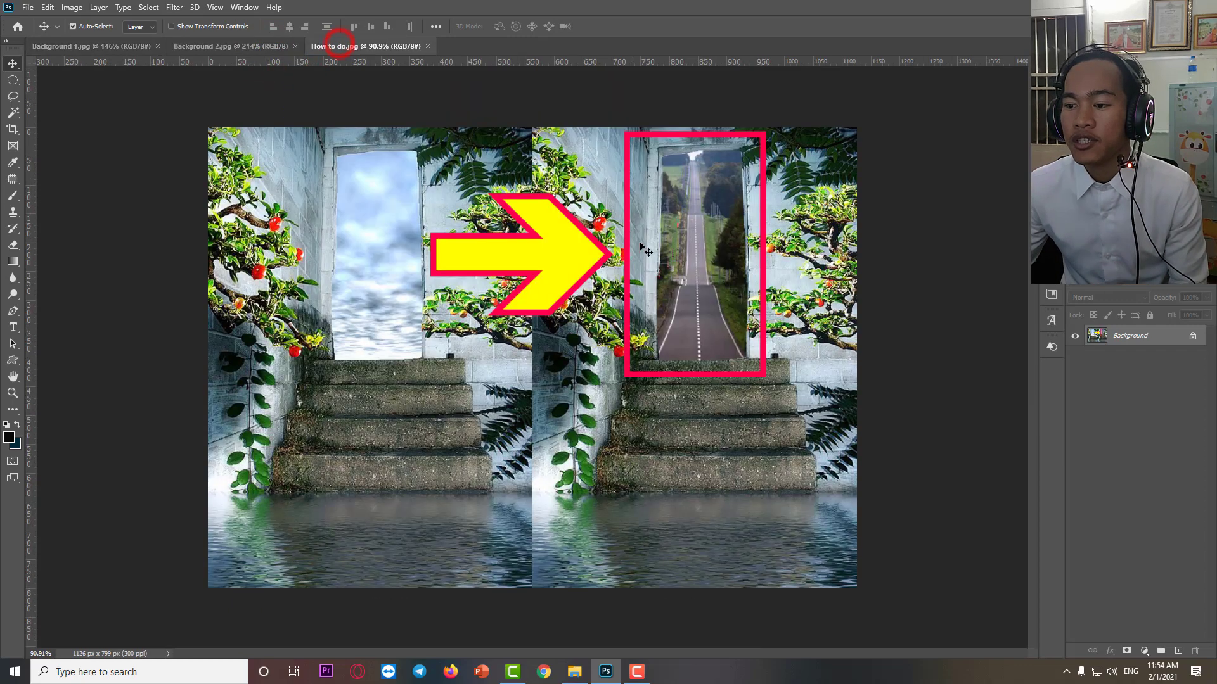
scroll(286, 261, "up", 2)
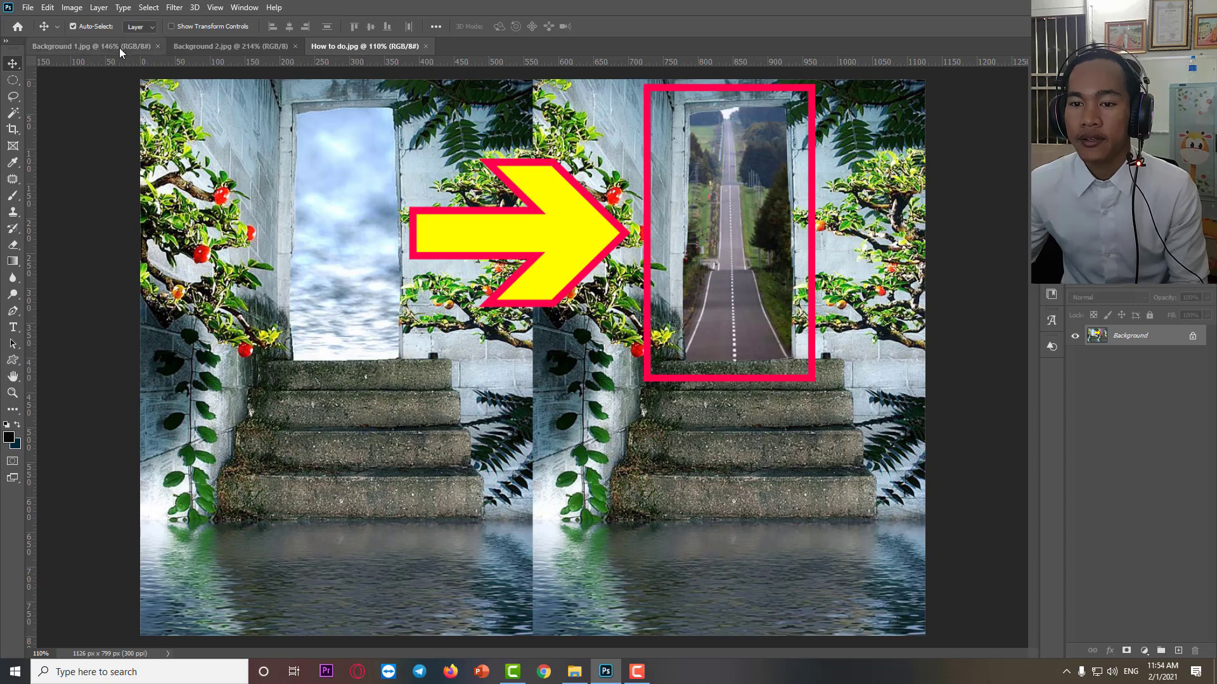
left_click(119, 48)
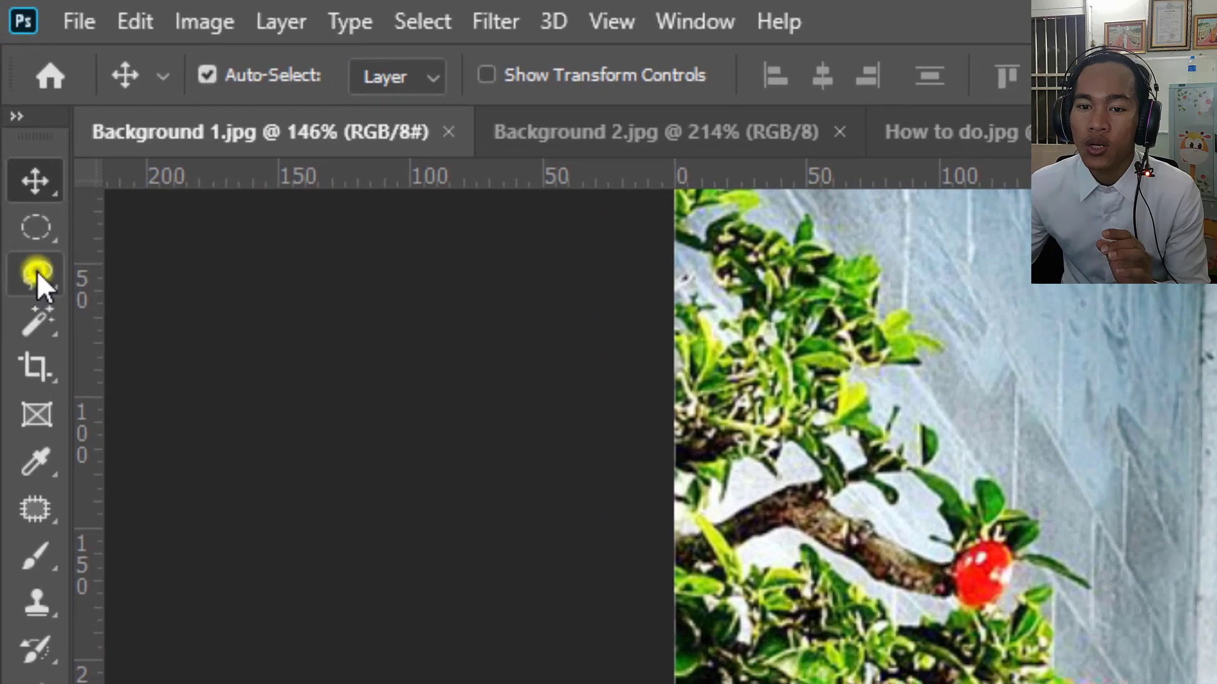
- Try outlining the doorway with the freehand Lasso Tool and deleting its contents, undo the deletion and deselect
left_click(37, 272)
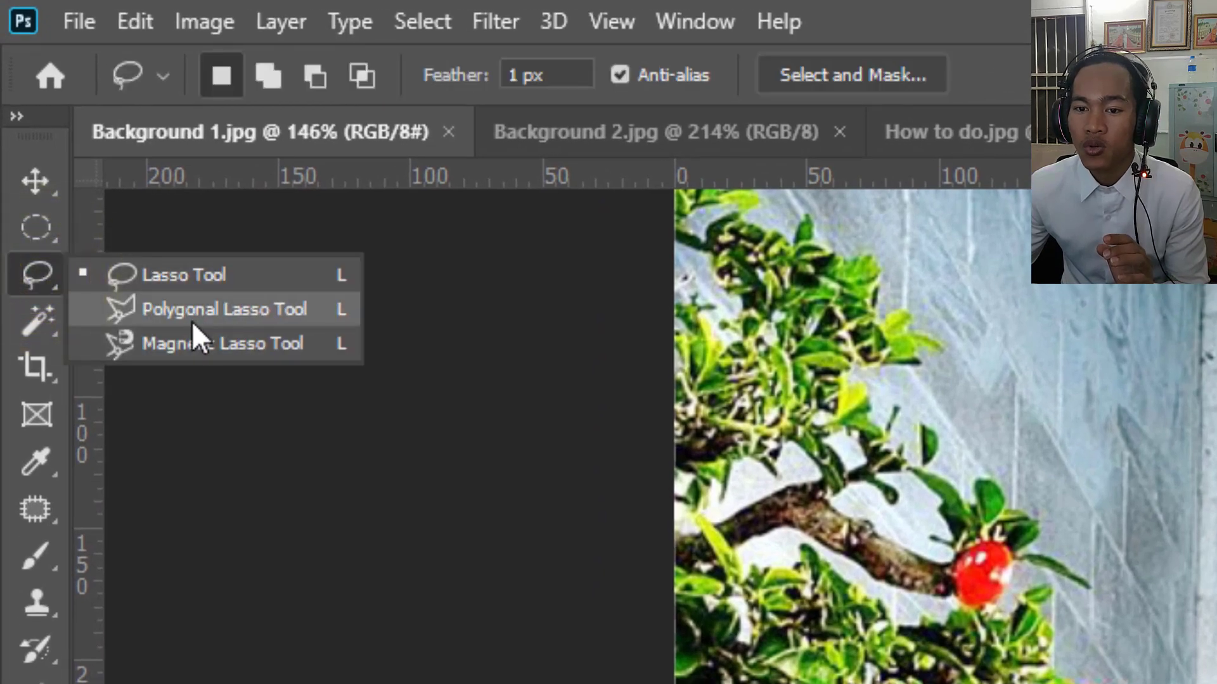
left_click(176, 277)
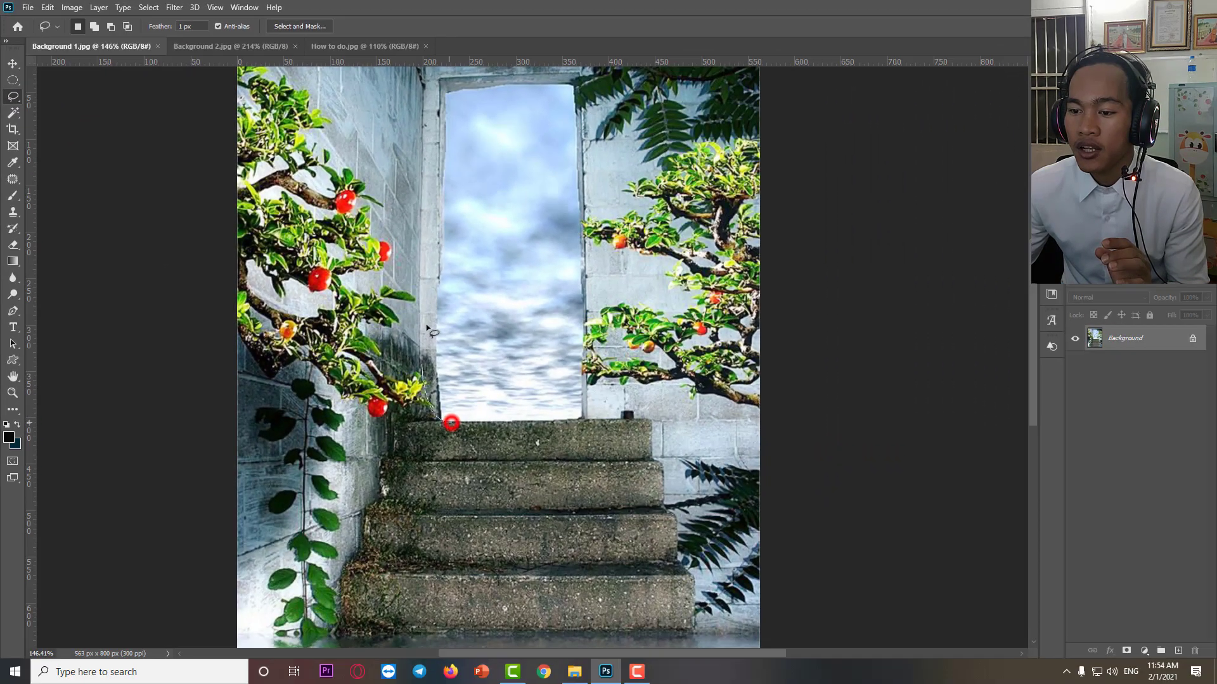
mouse_move(579, 204)
left_mouse_down()
mouse_move(587, 340)
mouse_move(565, 407)
left_mouse_up()
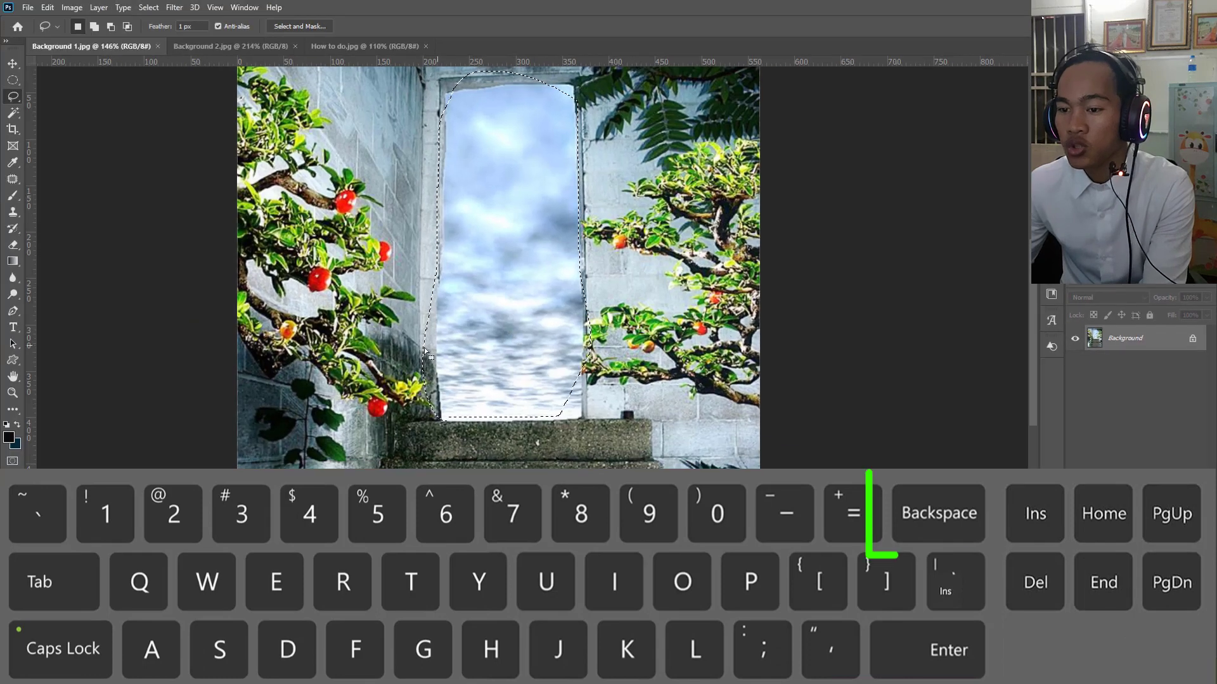
key("BackSpace")
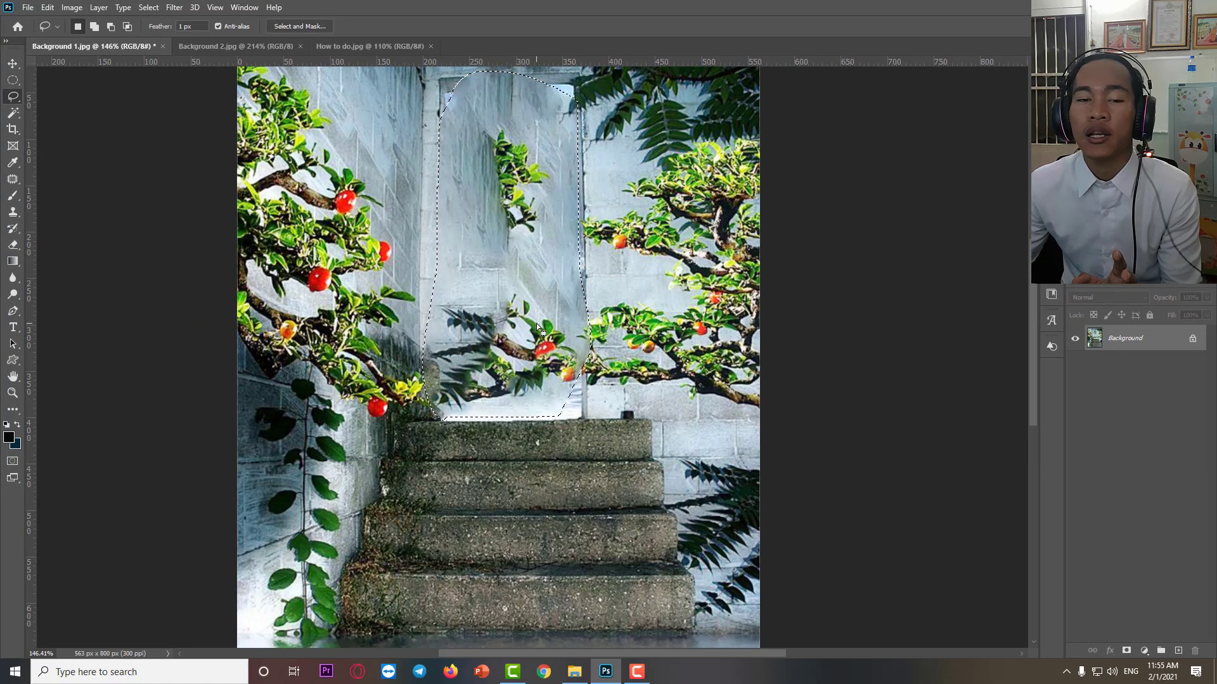
key("ctrl+z")
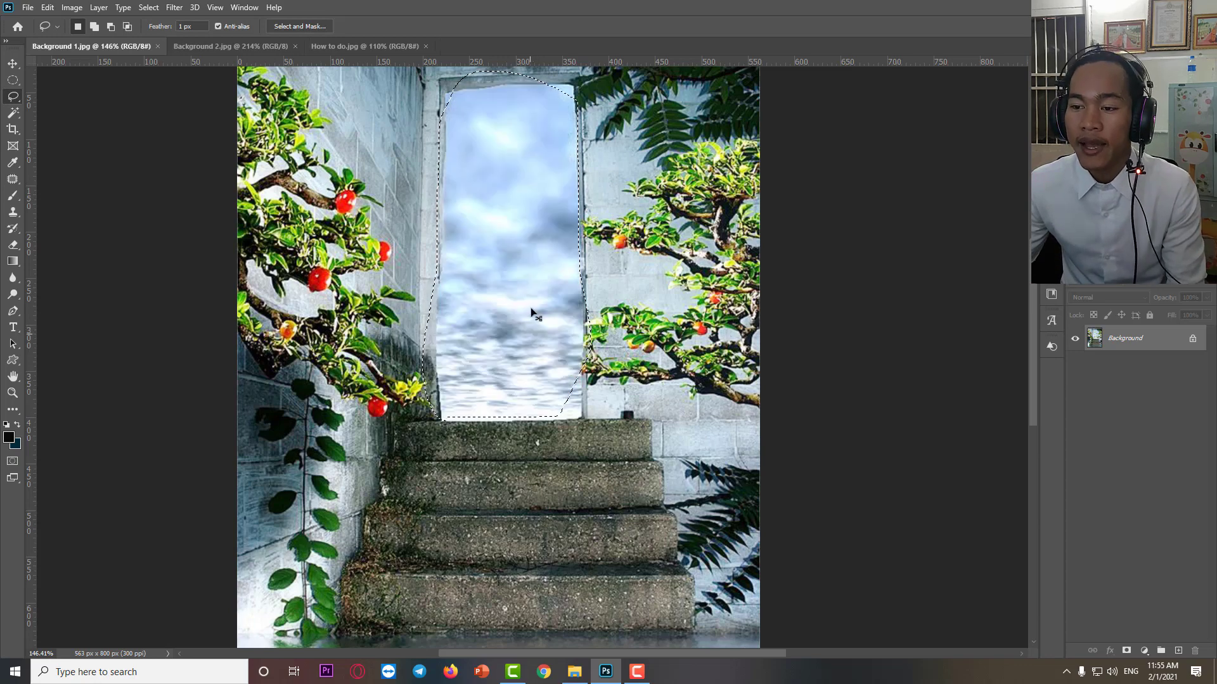
left_click(623, 161)
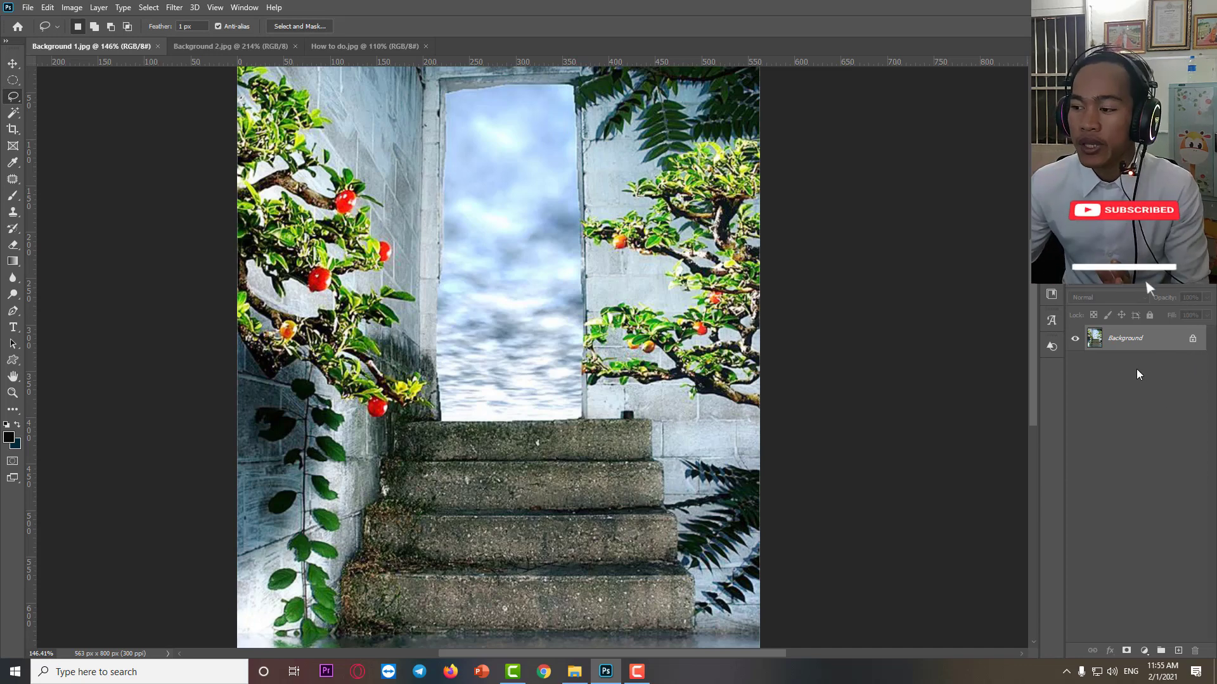
- Try duplicating the Background layer as Background copy, and delete that copy
mouse_move(1129, 339)
left_mouse_down()
mouse_move(1167, 474)
mouse_move(1171, 610)
left_mouse_up()
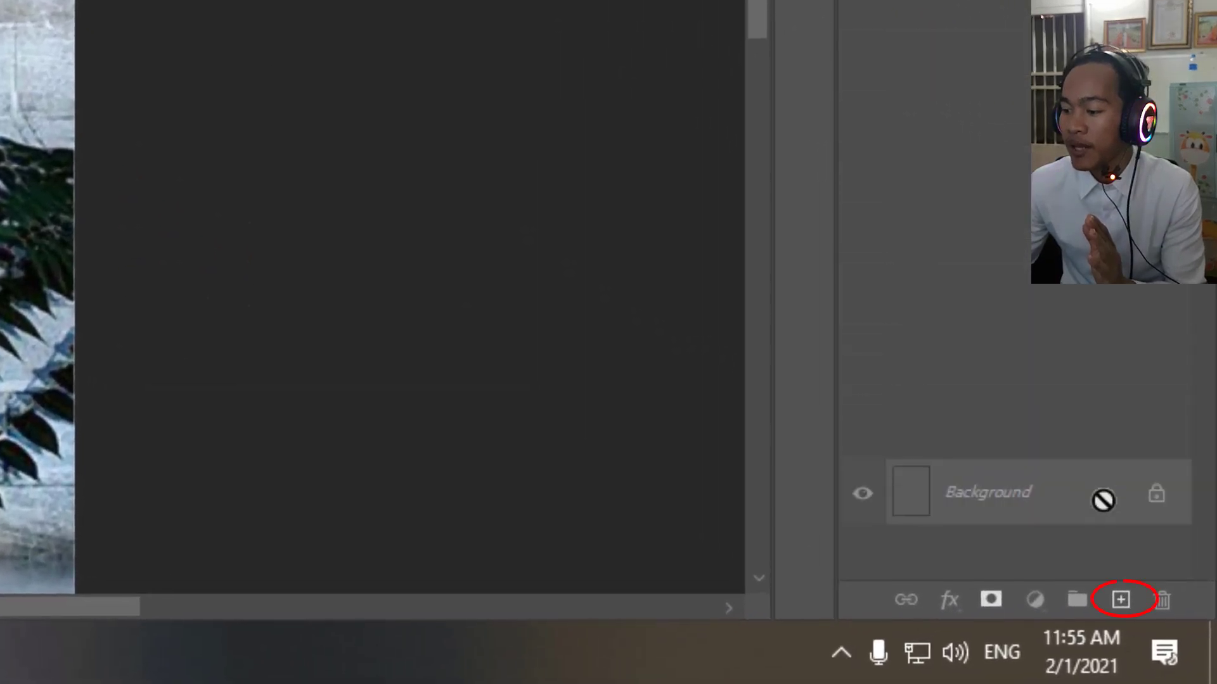
left_click_drag(1103, 501, 1120, 600)
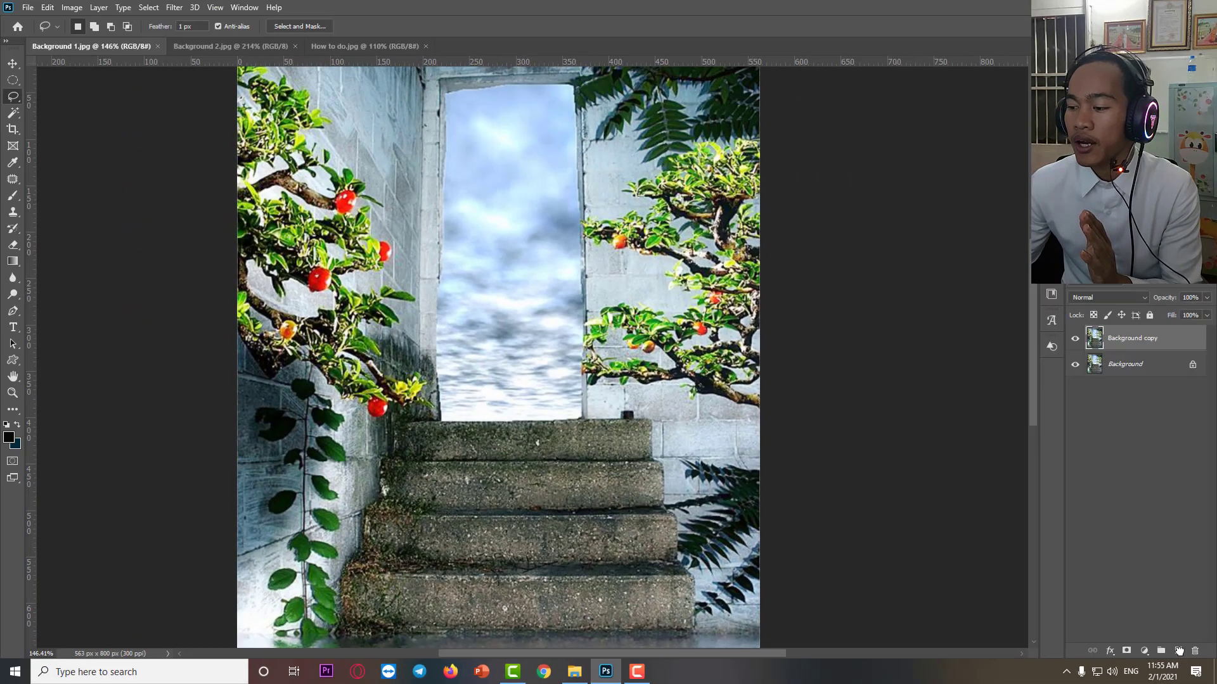
key("Delete")
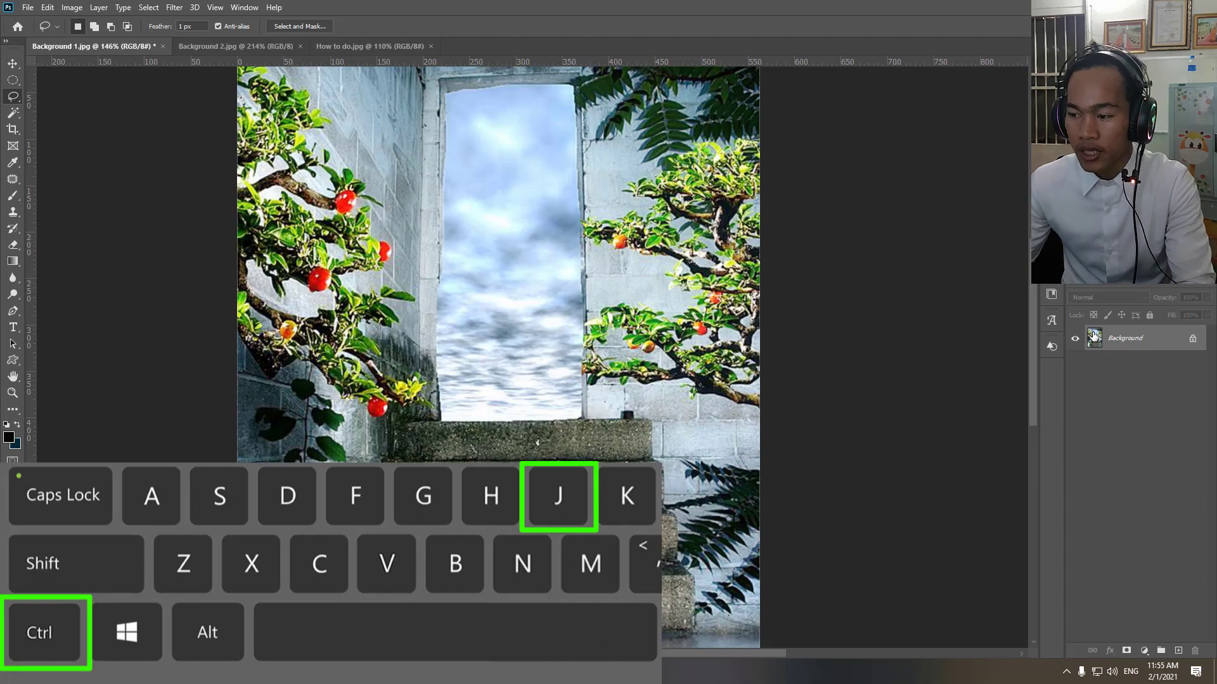
- Duplicate the Background layer into a new layer above it
key("ctrl+j")
key("v")
scroll(575, 165, "up", 3)
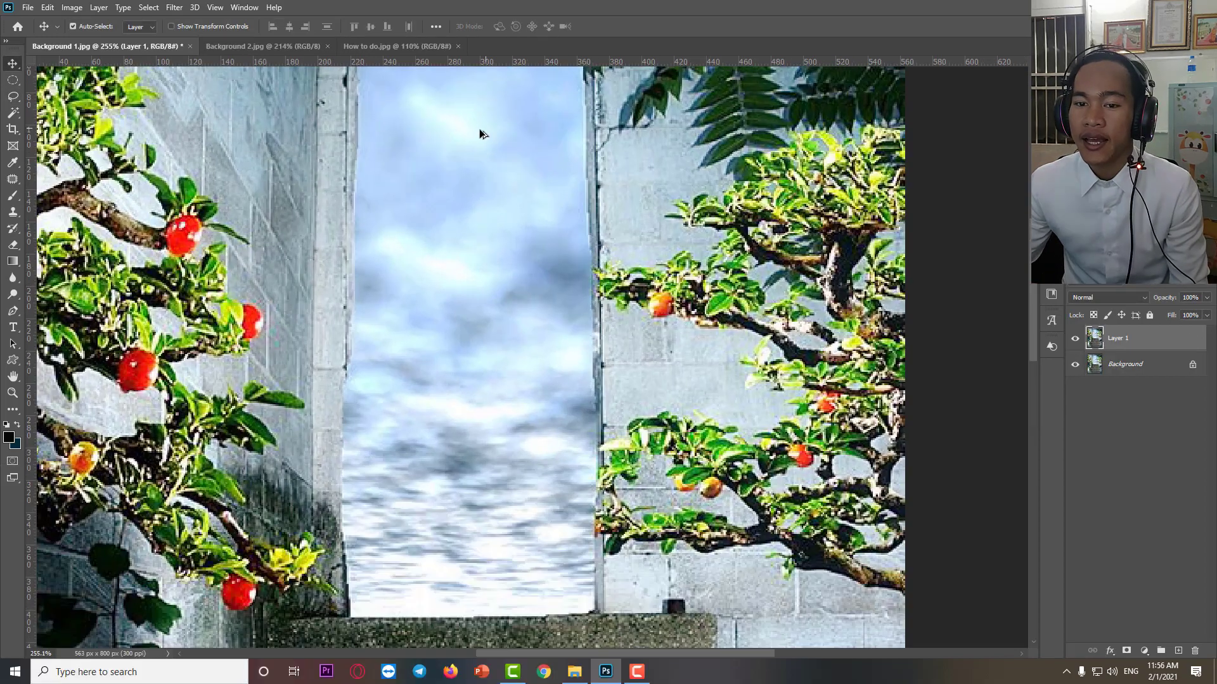
- Try a loose freehand Lasso selection across the wall and the sky in the doorway, and deselect it
left_click(13, 97)
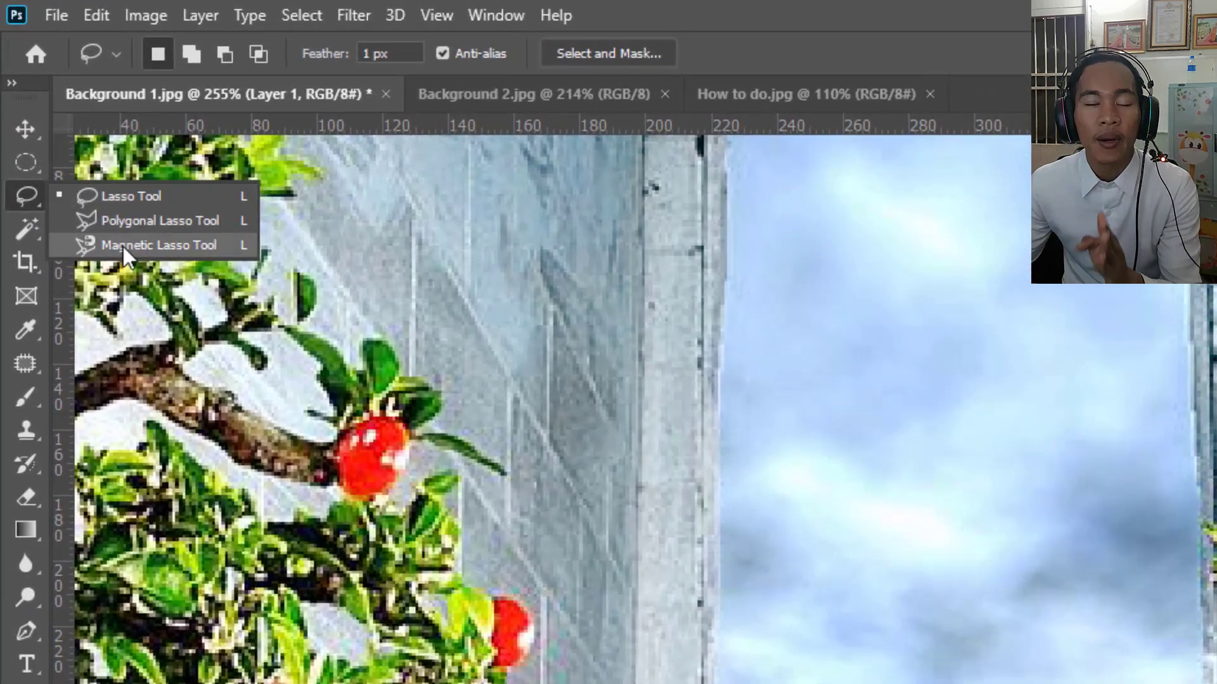
left_click(123, 202)
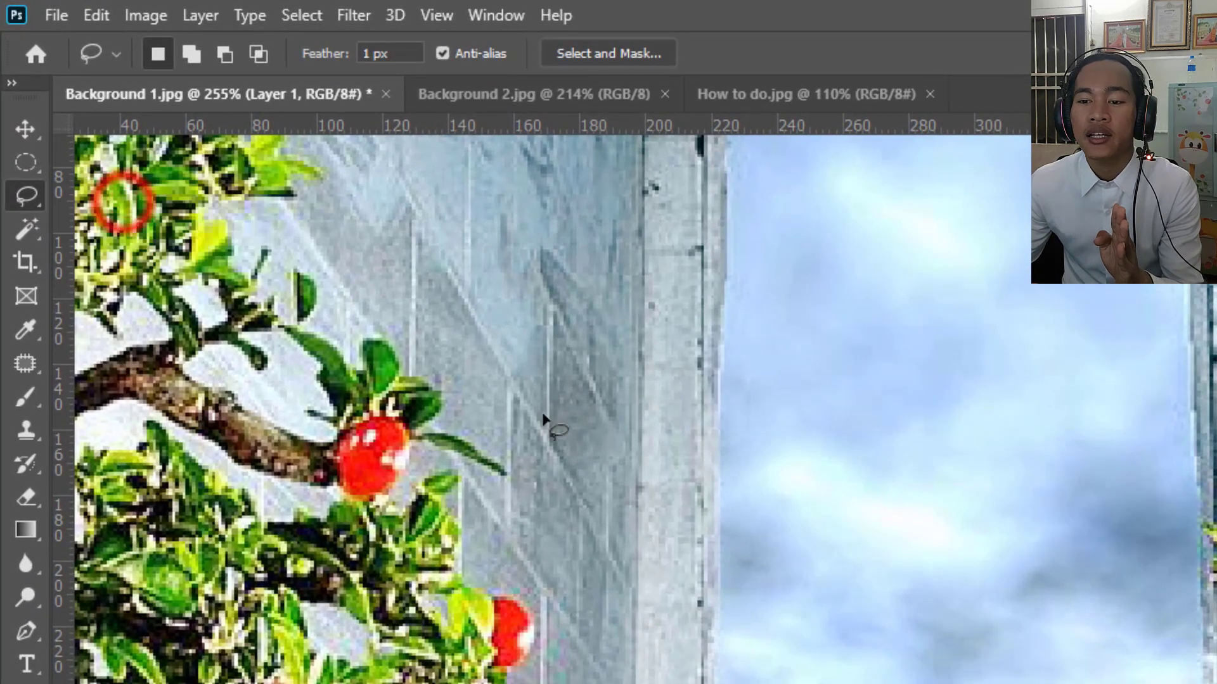
mouse_move(684, 513)
left_mouse_down()
mouse_move(514, 531)
mouse_move(800, 396)
mouse_move(1213, 437)
left_mouse_up()
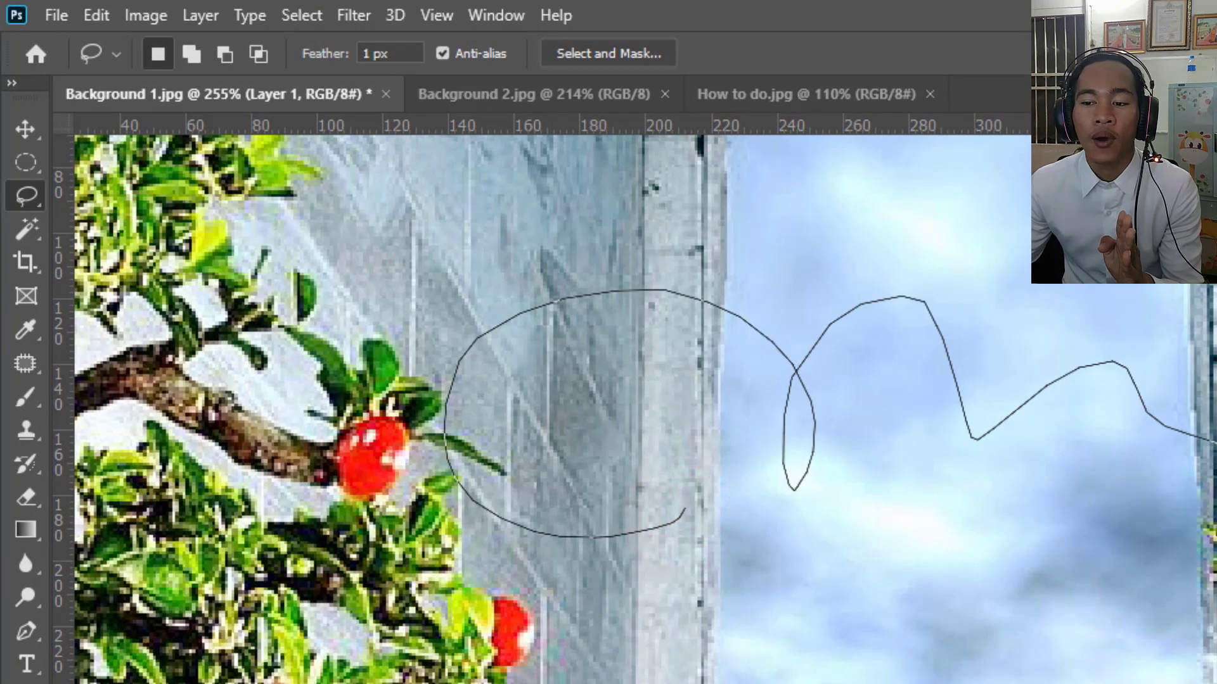
left_click_drag(687, 514, 688, 513)
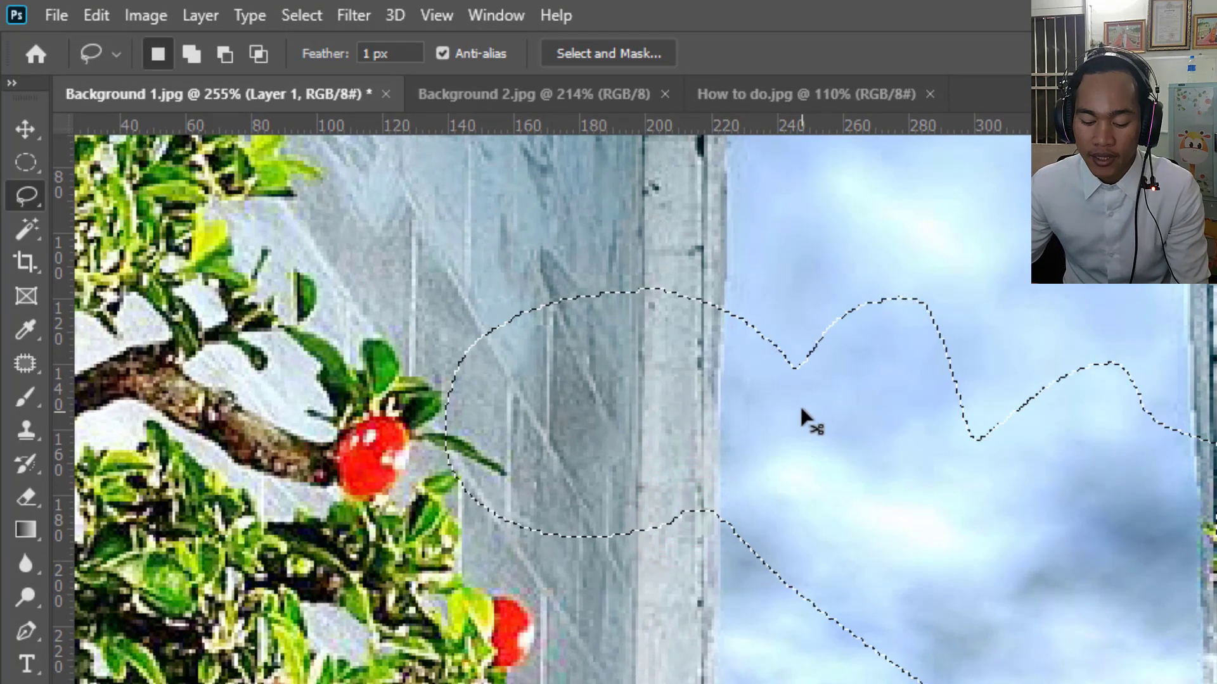
key("ctrl+d")
- Set up the Polygonal Lasso Tool with a 0 px feather in New Selection mode for the doorway
scroll(855, 519, "up", 1)
scroll(855, 525, "up", 2)
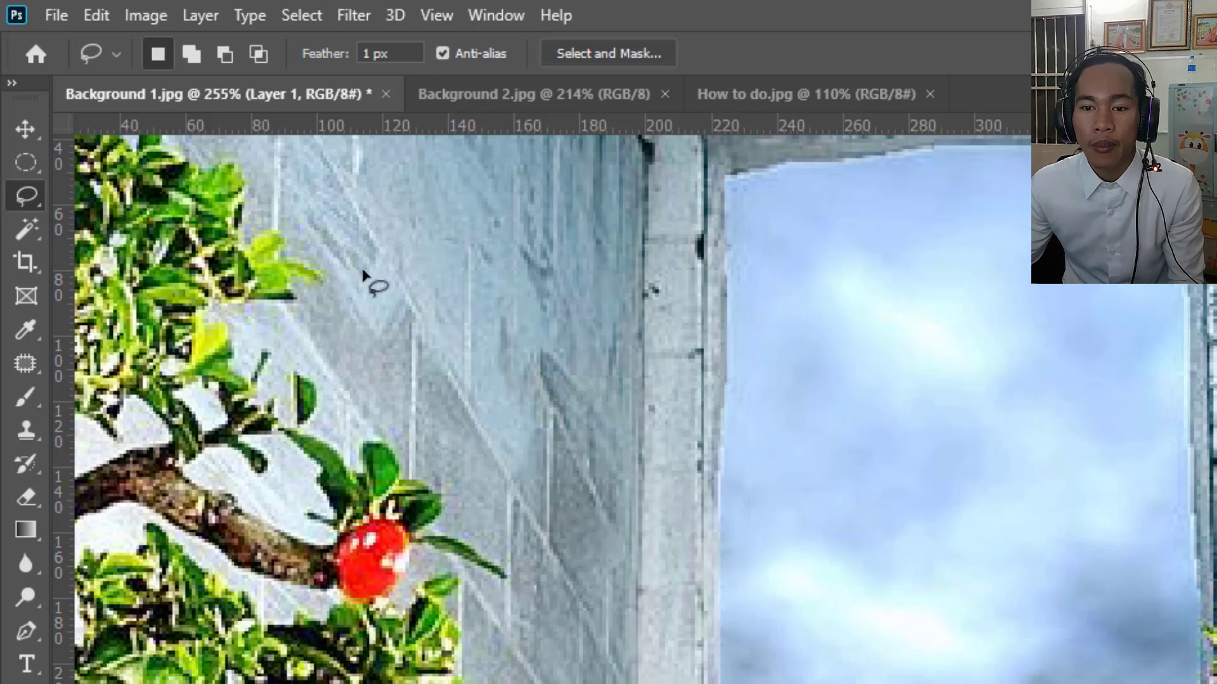
right_click(45, 207)
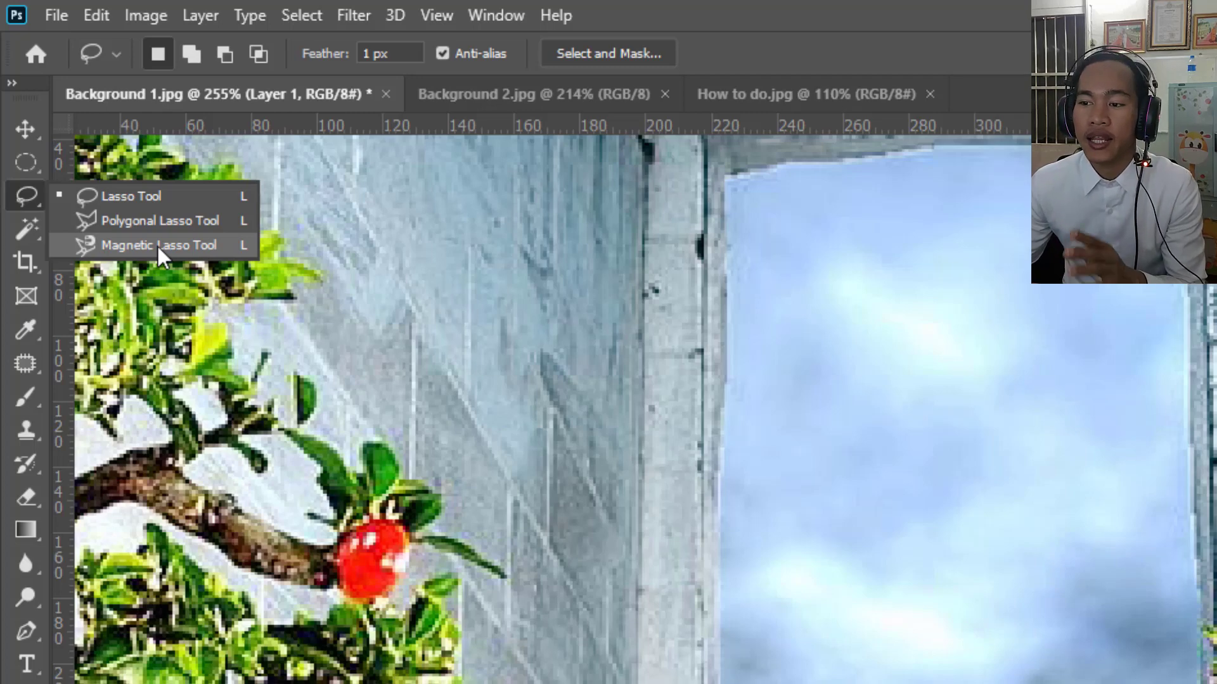
left_click(164, 222)
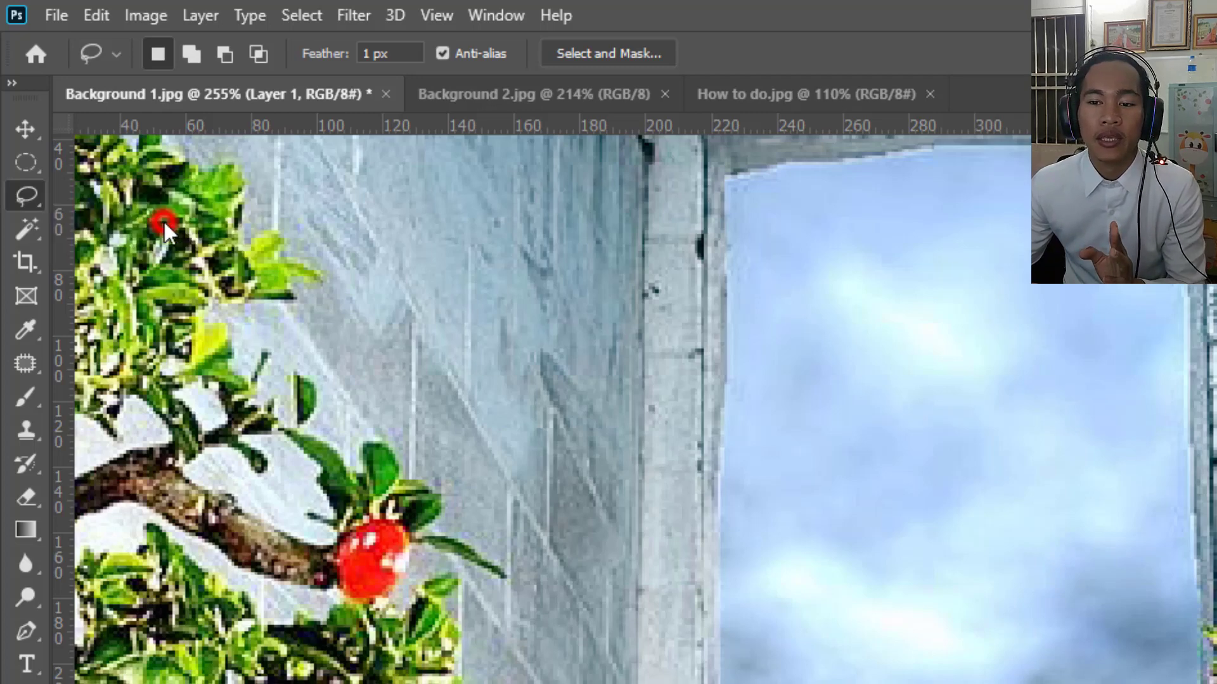
left_click(398, 54)
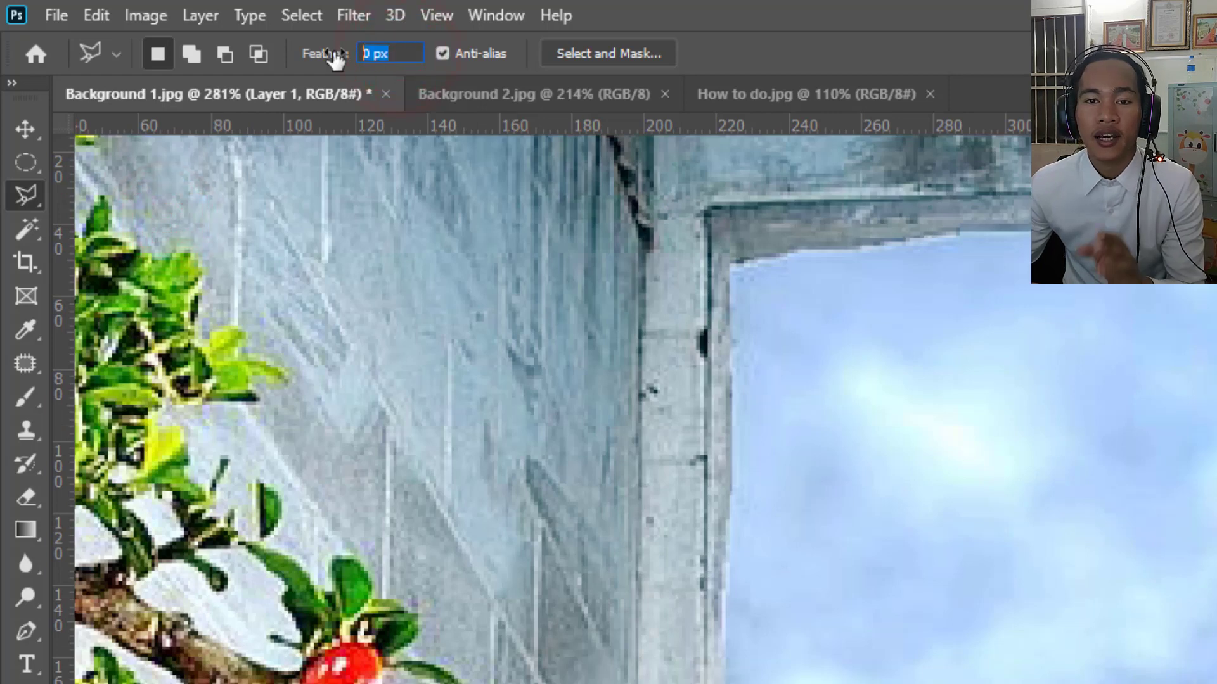
type("0")
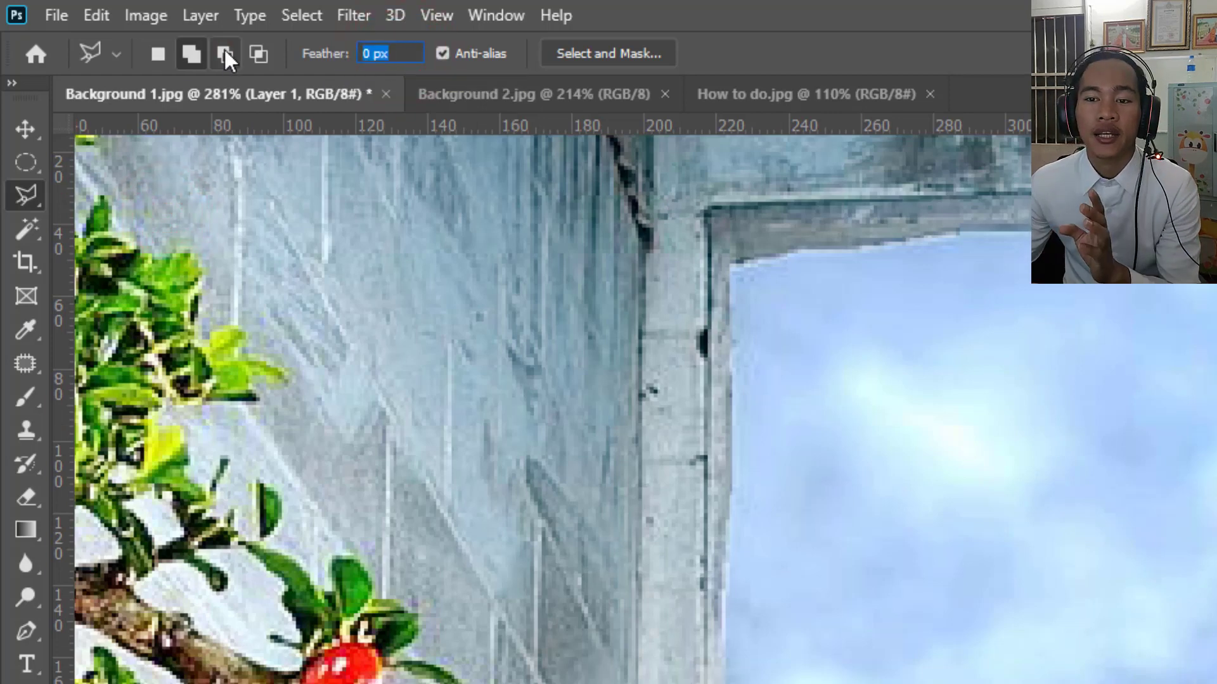
left_click(159, 52)
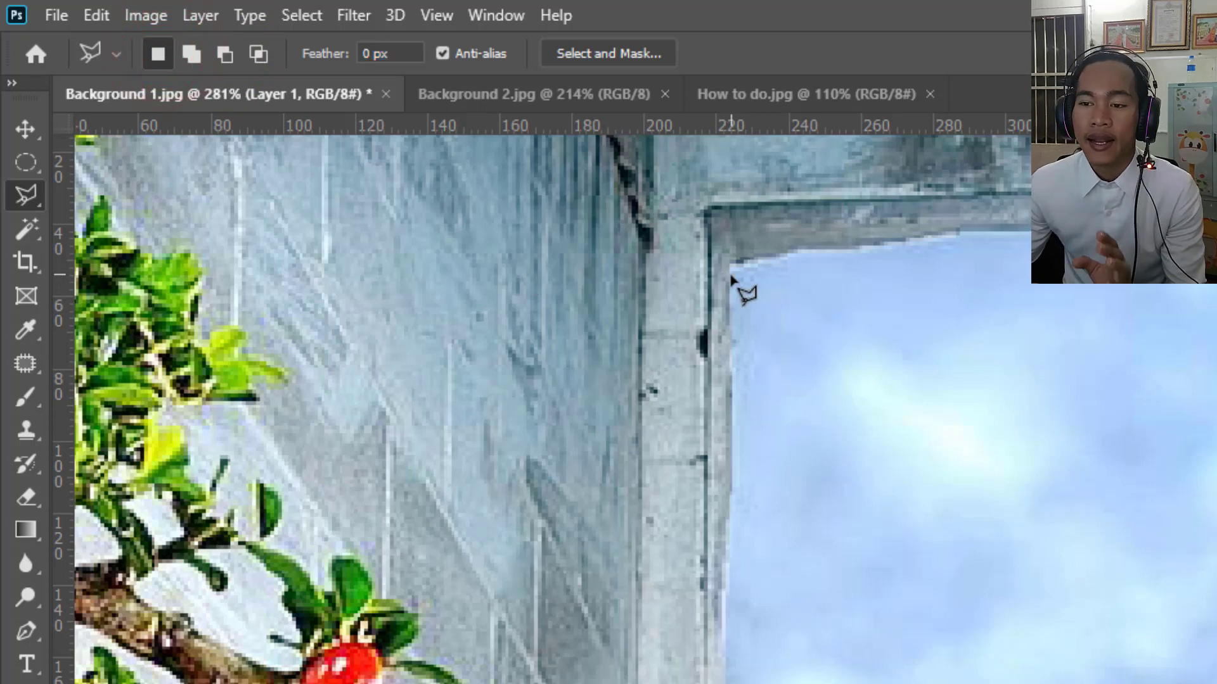
- Check the road picture in Background 2.jpg and return to the top of the doorway in Background 1.jpg
scroll(448, 432, "down", 2)
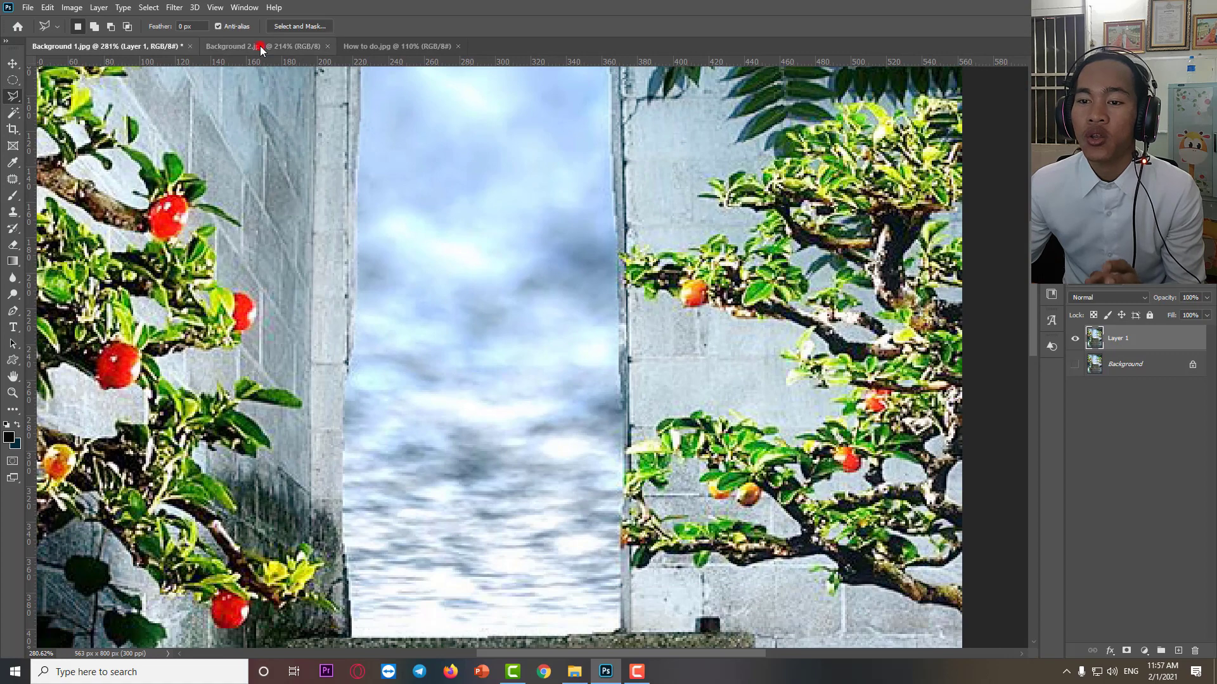
left_click(260, 49)
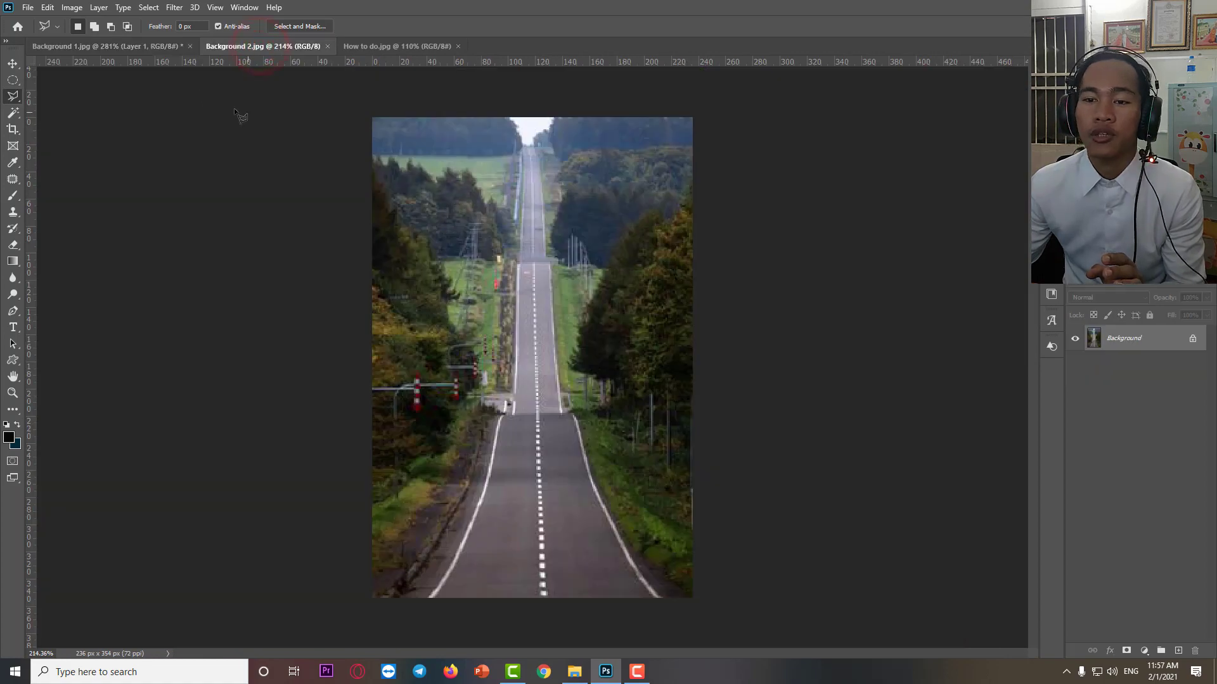
left_click(155, 50)
scroll(492, 185, "up", 2)
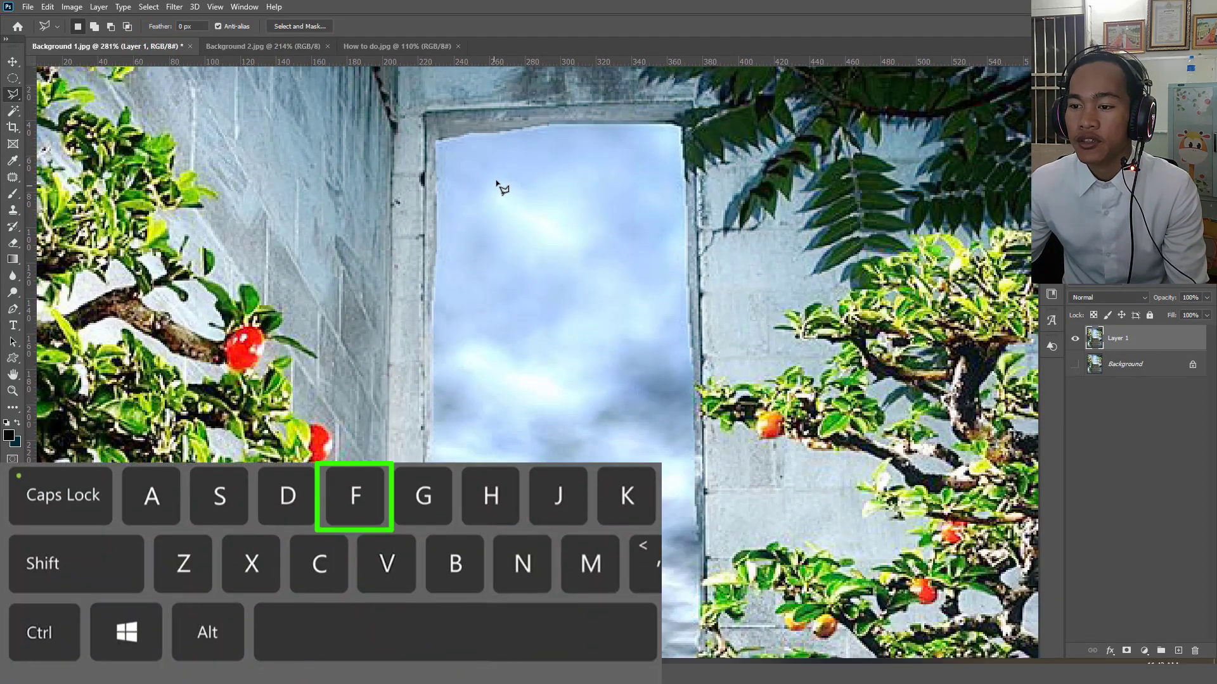
- In full-screen view with rulers hidden, trace the top edge of the doorway sky with the Polygonal Lasso, corner to corner
key("f")
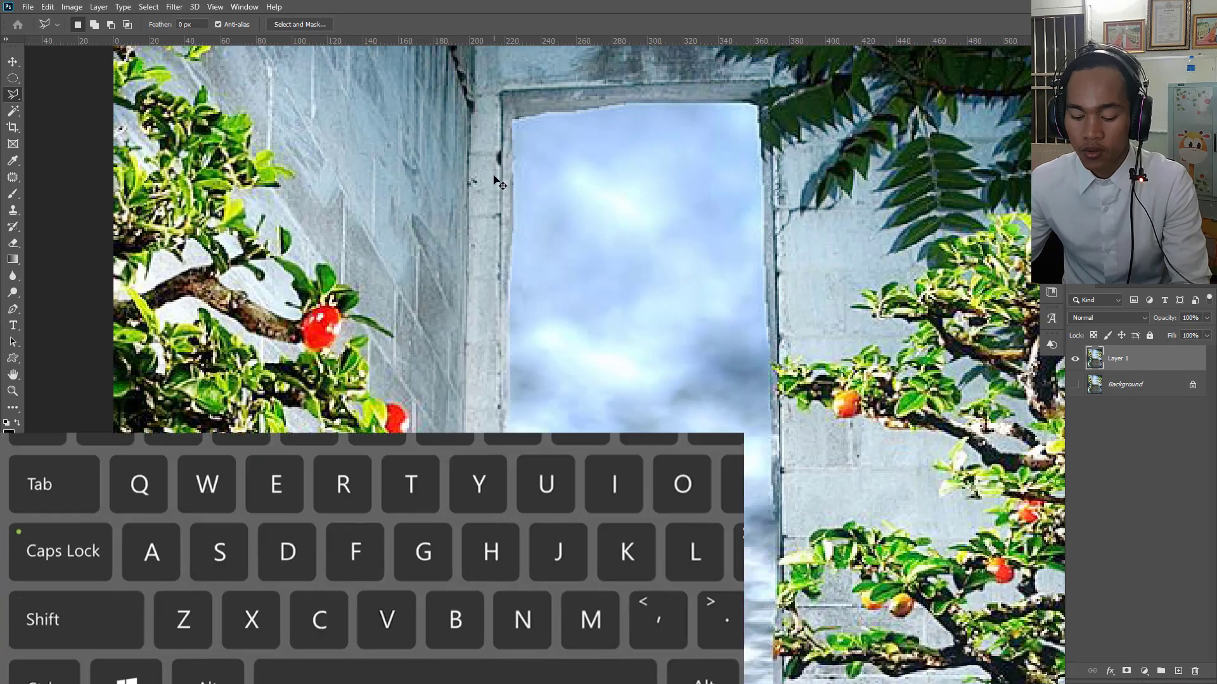
key("ctrl+r")
key("f")
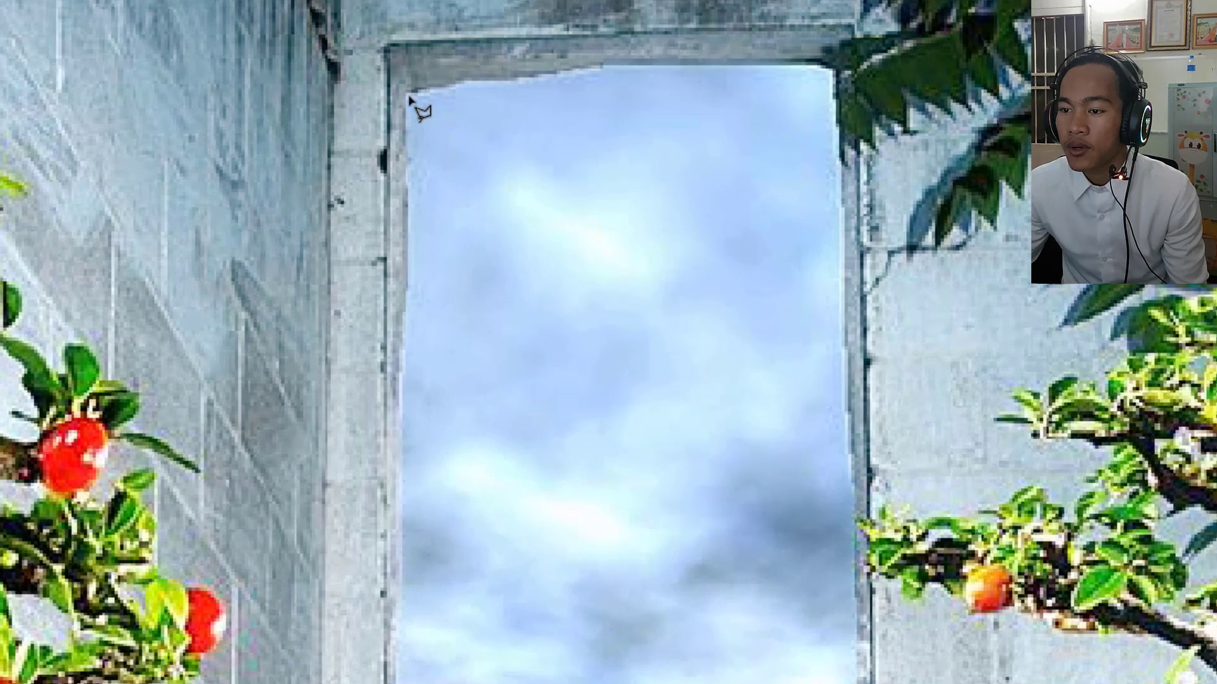
left_click(467, 79)
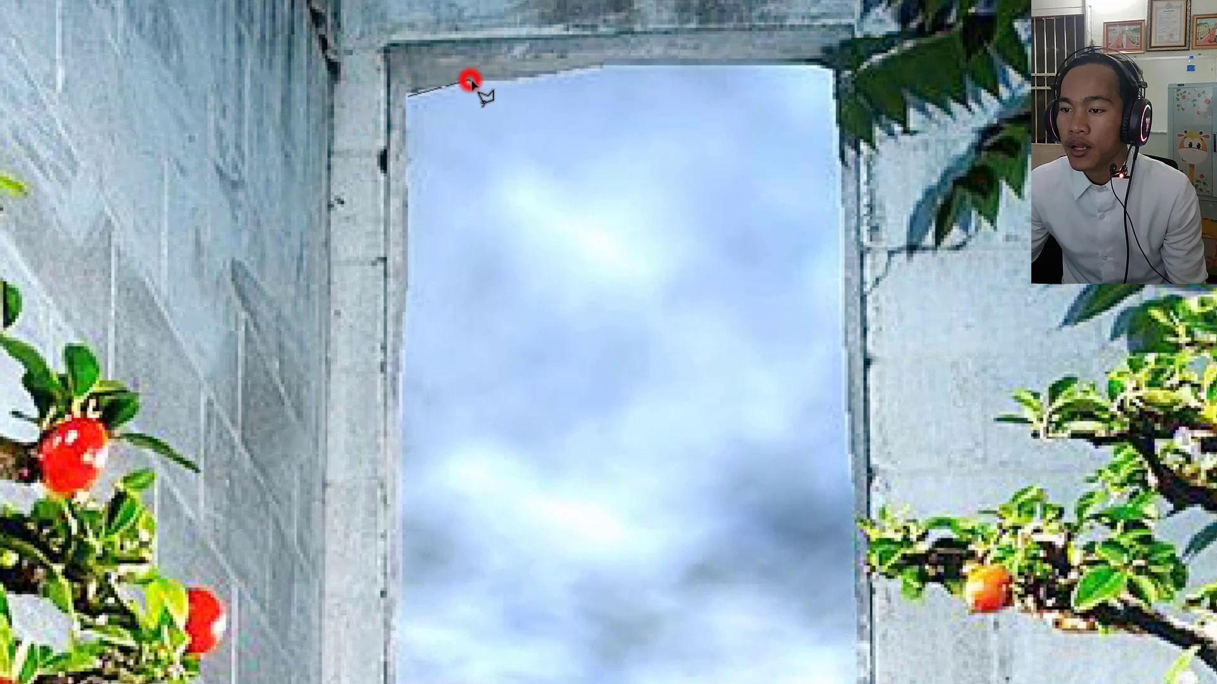
left_click(524, 80)
left_click(599, 63)
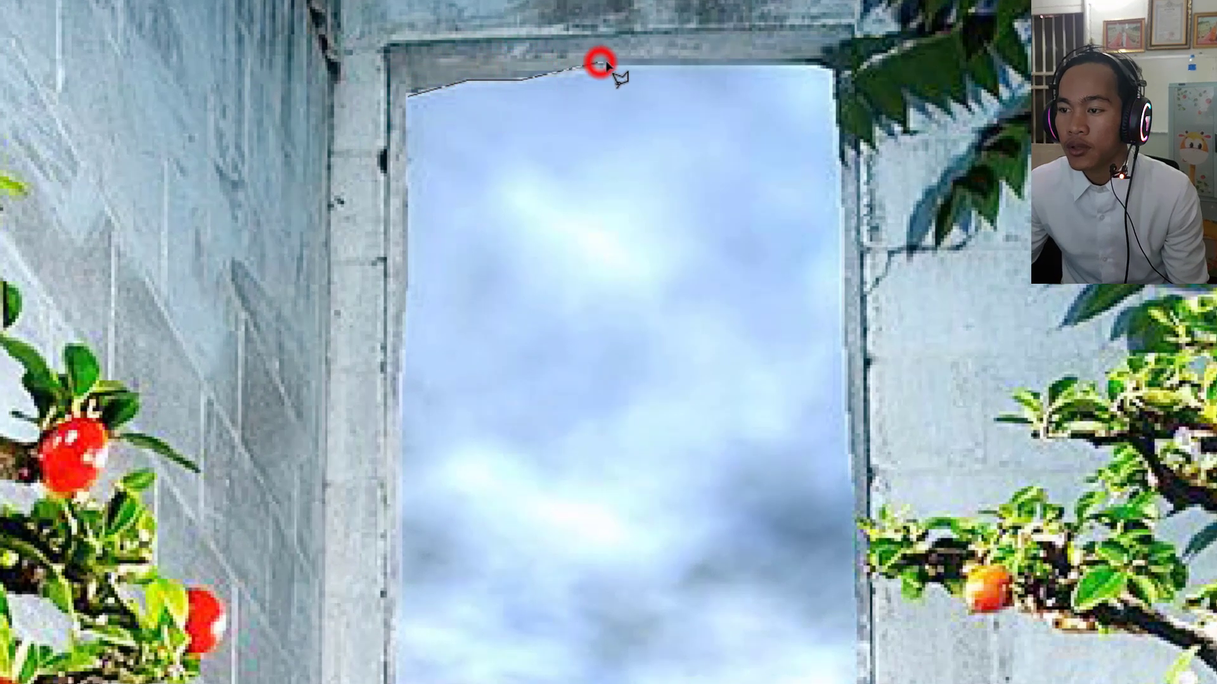
left_click(830, 62)
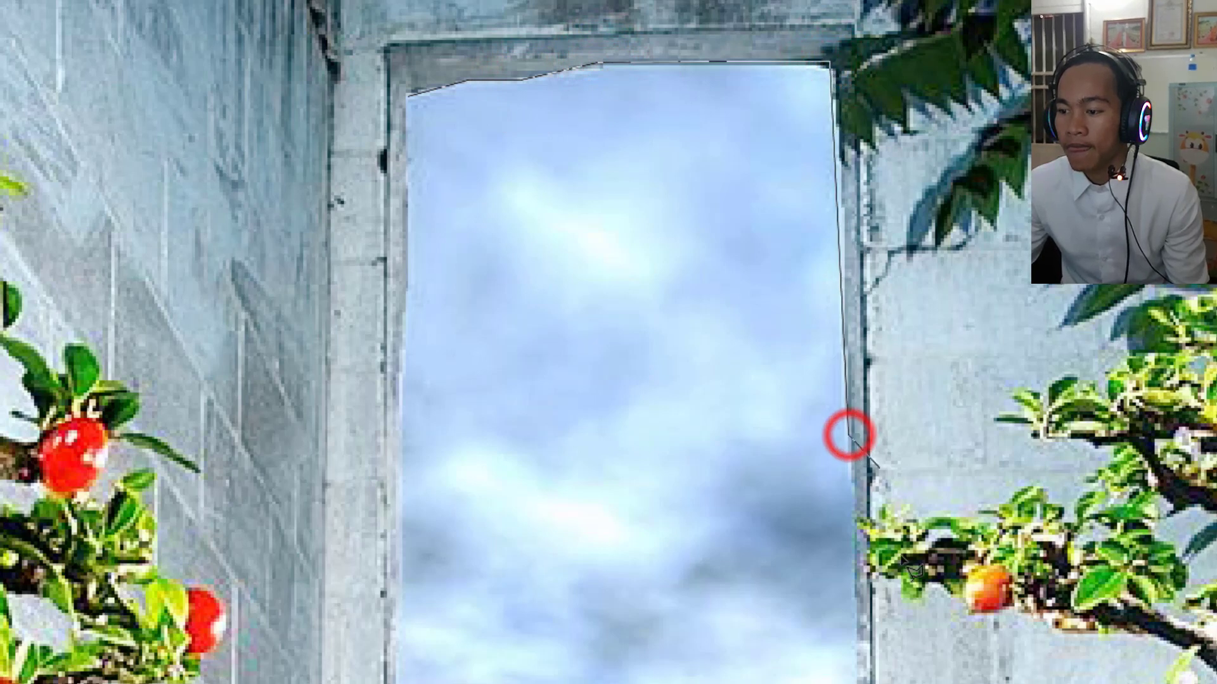
- Continue the Polygonal Lasso outline down the doorway's right edge and along the top step to the lower-left corner
mouse_move(875, 640)
left_mouse_down()
mouse_move(656, 244)
mouse_move(597, 436)
mouse_move(539, 235)
left_mouse_up()
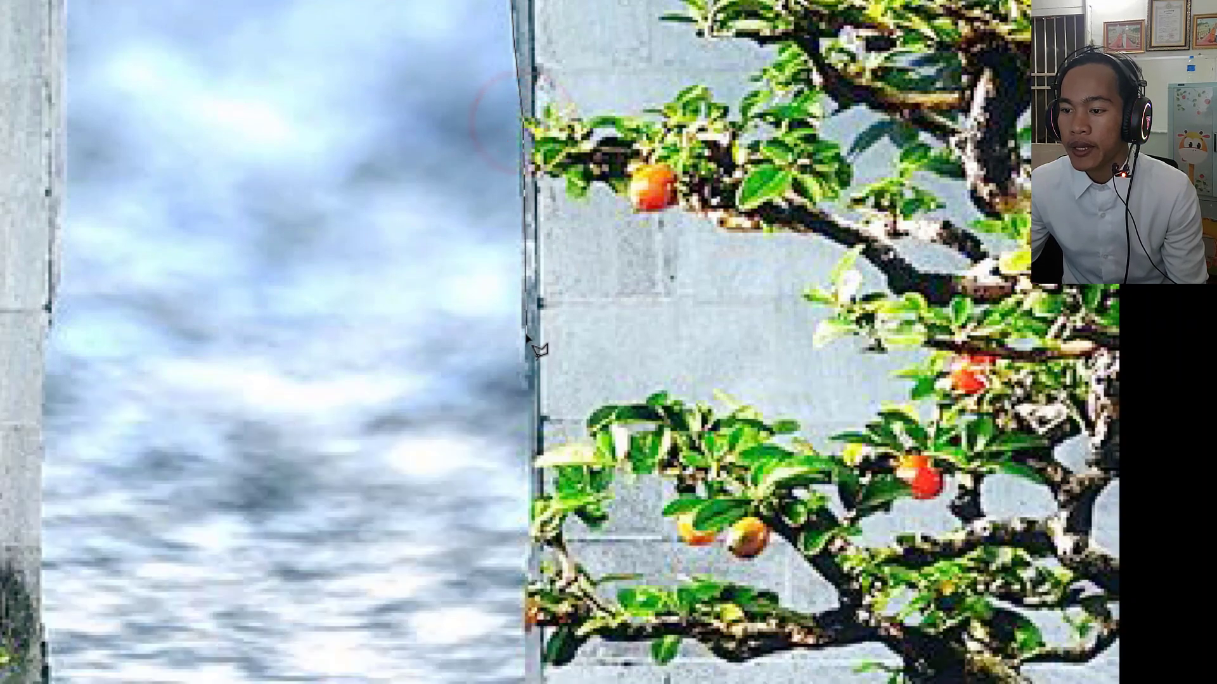
left_click(524, 339)
left_click_drag(531, 592, 707, 374)
left_click(703, 556)
left_click(674, 564)
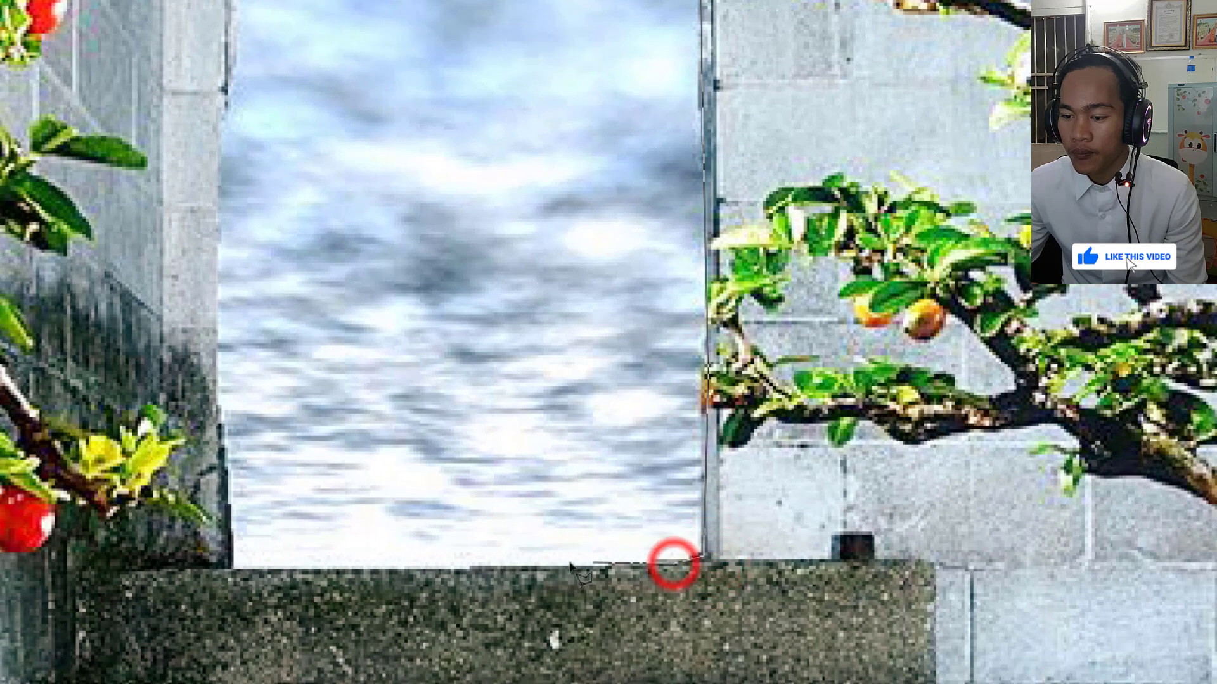
left_click(371, 570)
left_click(231, 566)
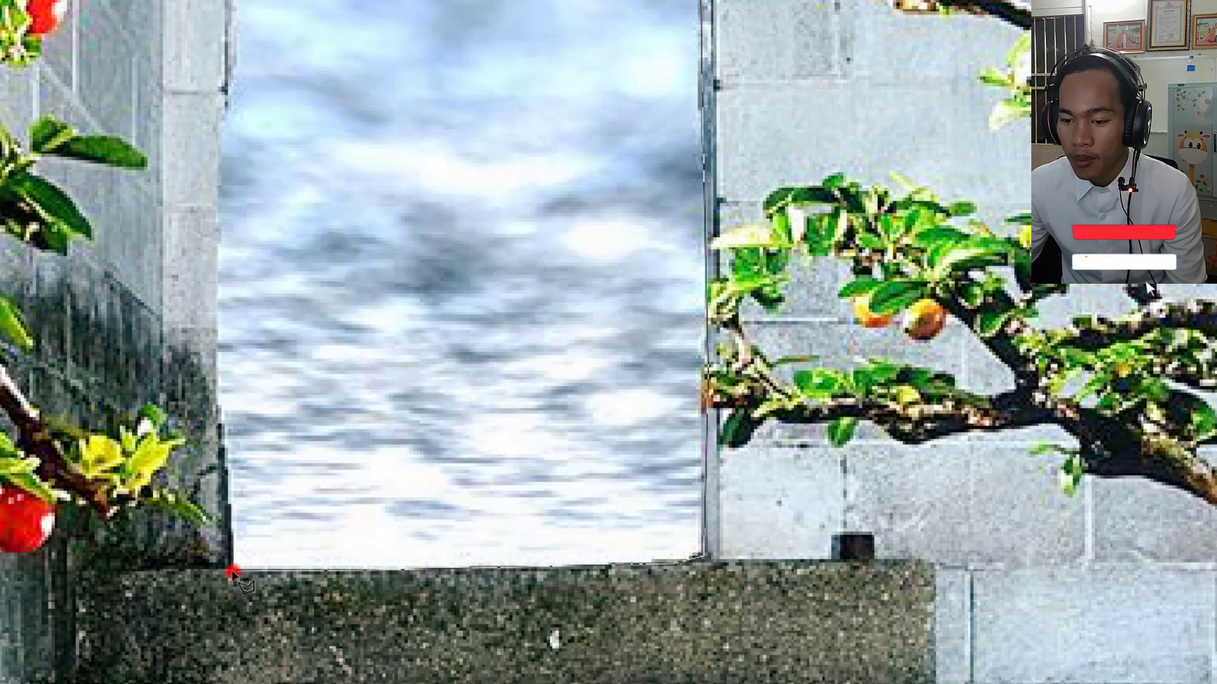
- Trace the doorway's left edge back up to the starting corner and close the selection around the sky
left_click(217, 374)
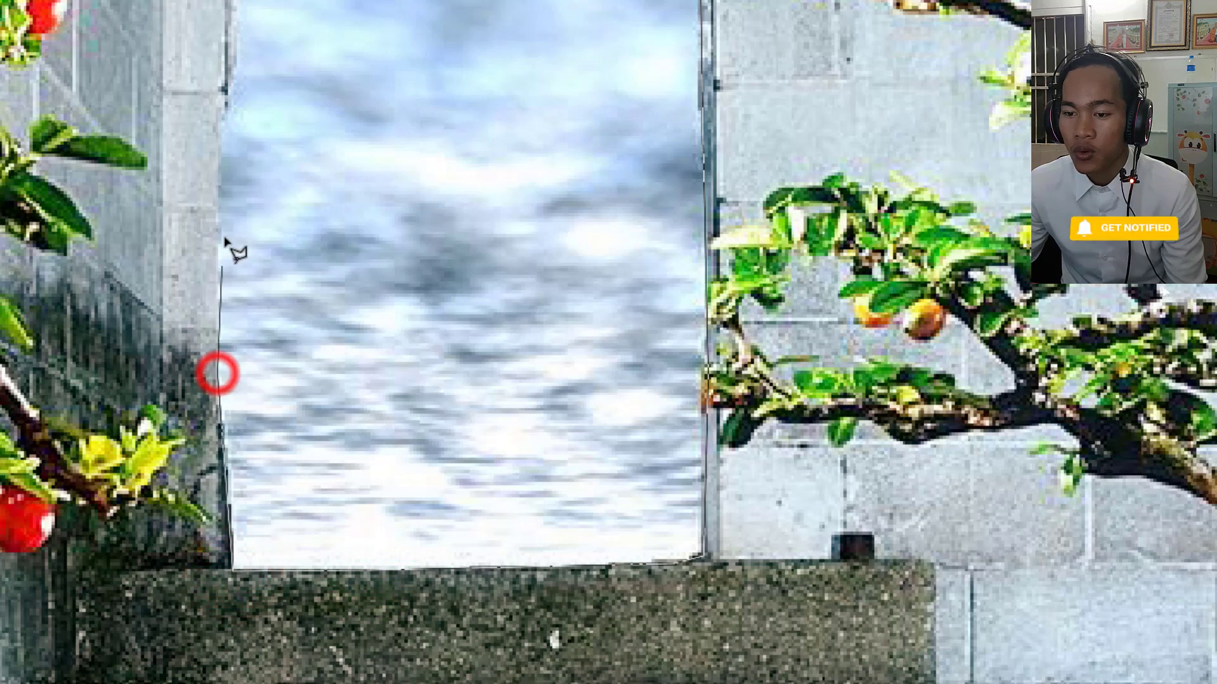
left_click(217, 161)
left_click(236, 47)
left_click_drag(238, 25, 328, 424)
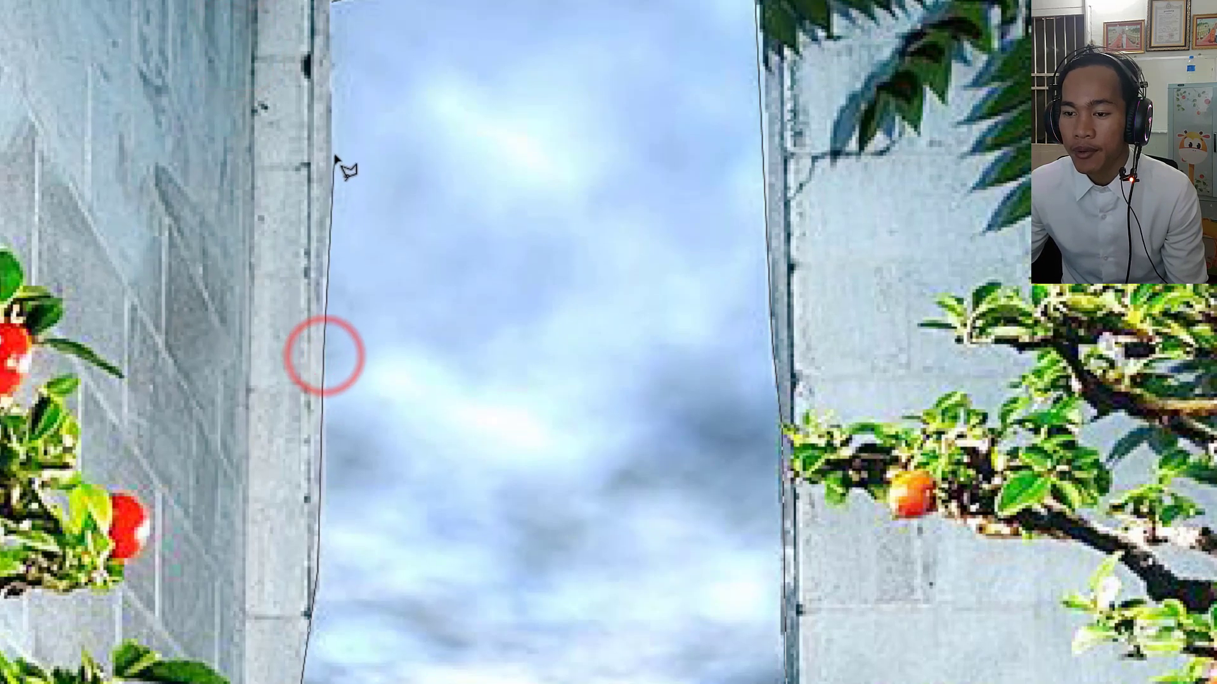
left_click(331, 147)
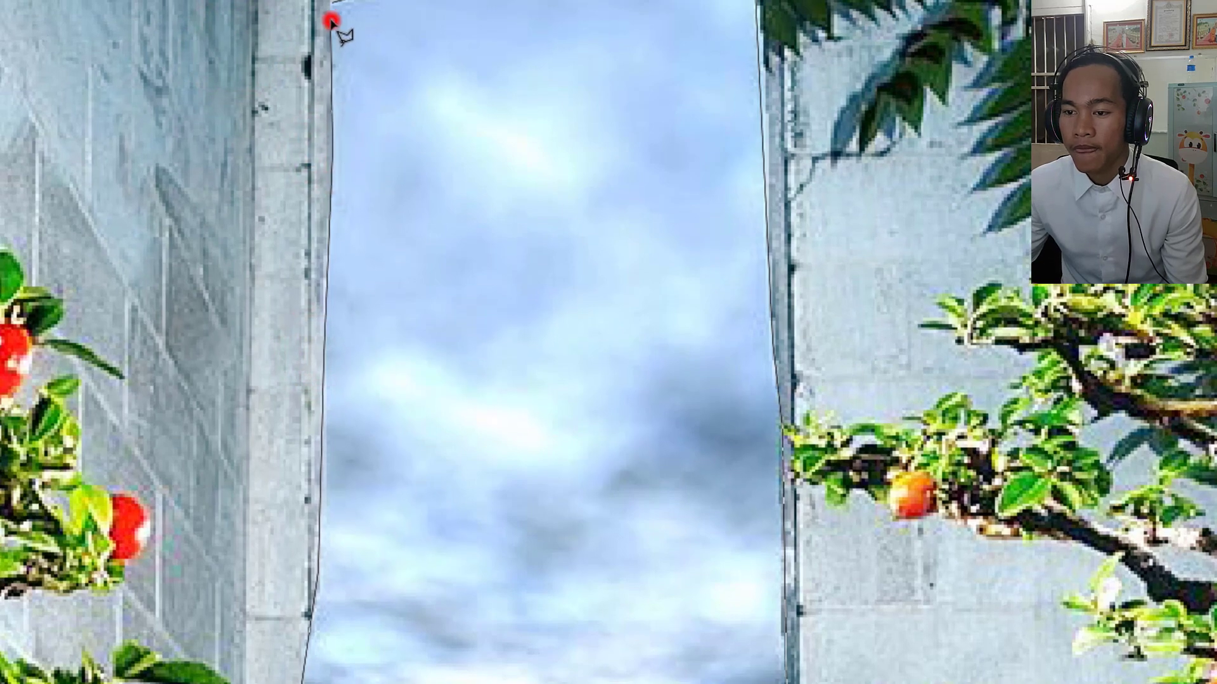
left_click_drag(326, 18, 382, 103)
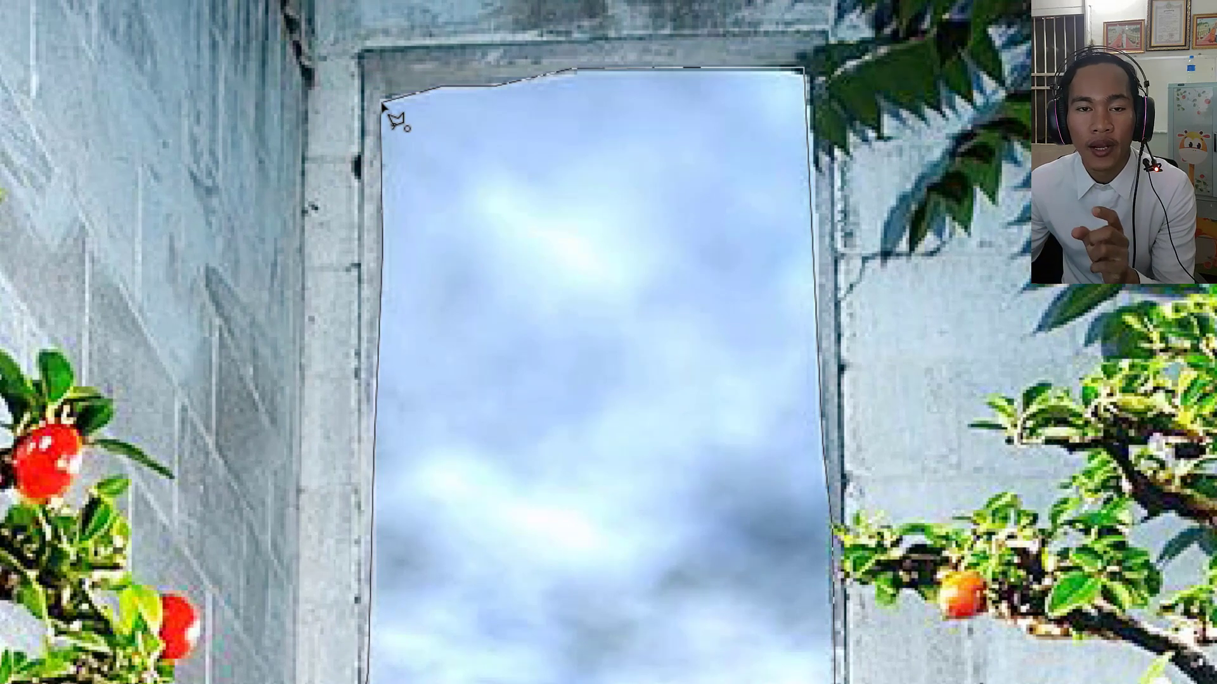
left_click(382, 104)
- Return to the standard screen mode, delete the selected doorway sky from Layer 1, and deselect
key("ctrl+0")
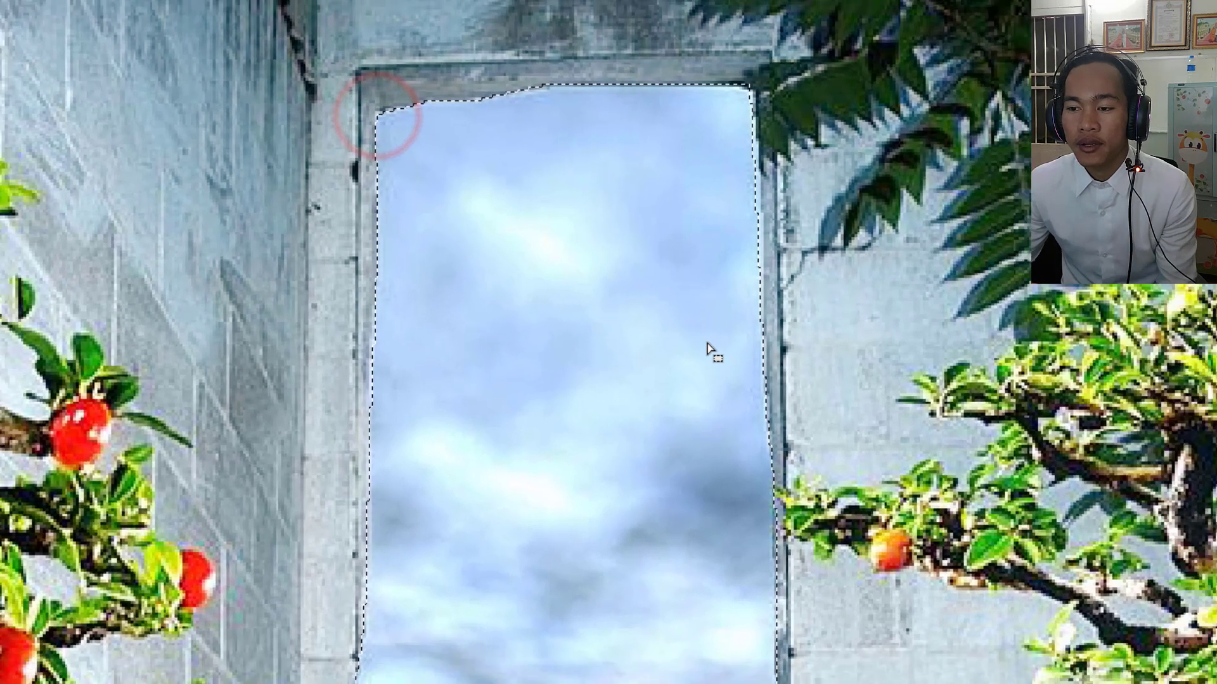
key("f")
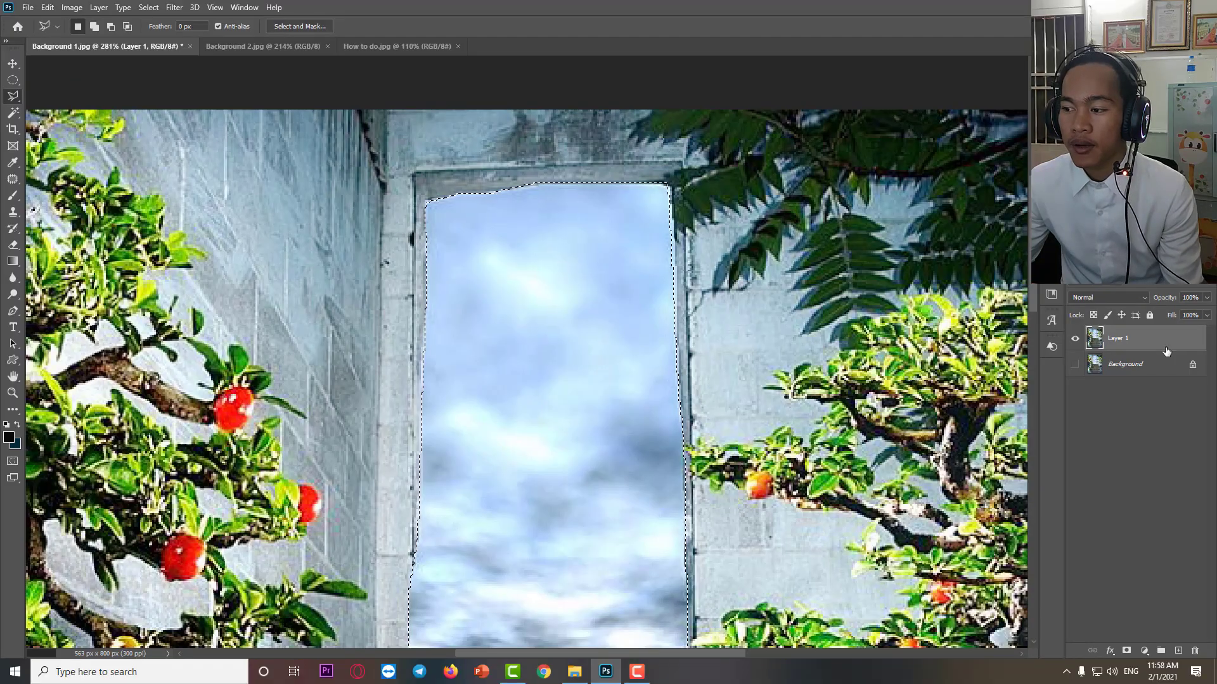
scroll(546, 252, "down", 4)
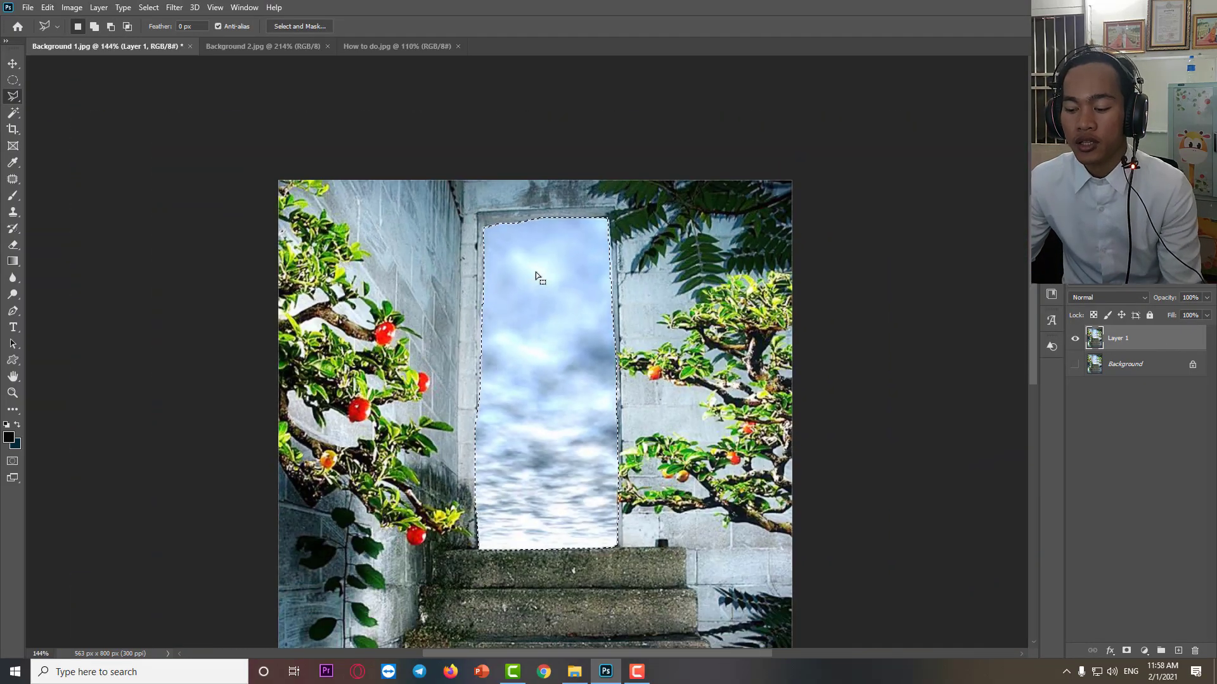
key("BackSpace")
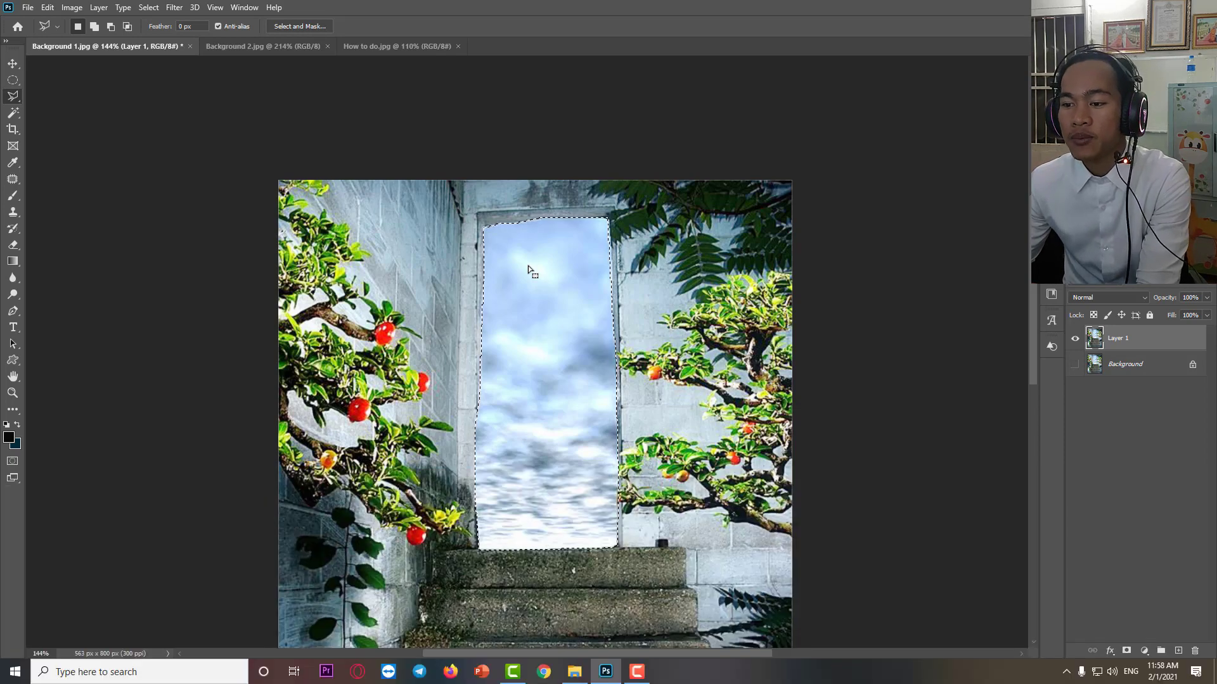
key("BackSpace")
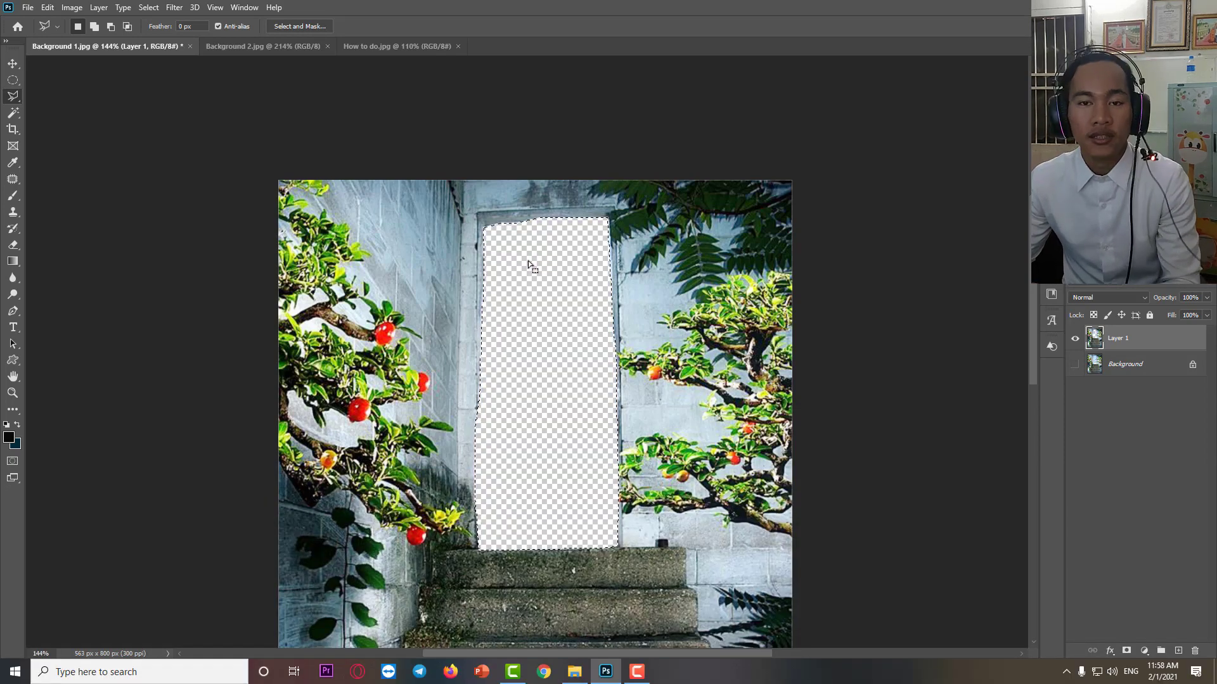
key("ctrl+d")
- Bring the road picture from Background 2.jpg into Background 1.jpg with the Move tool and position it over the doorway
scroll(252, 72, "down", 3)
left_click(255, 53)
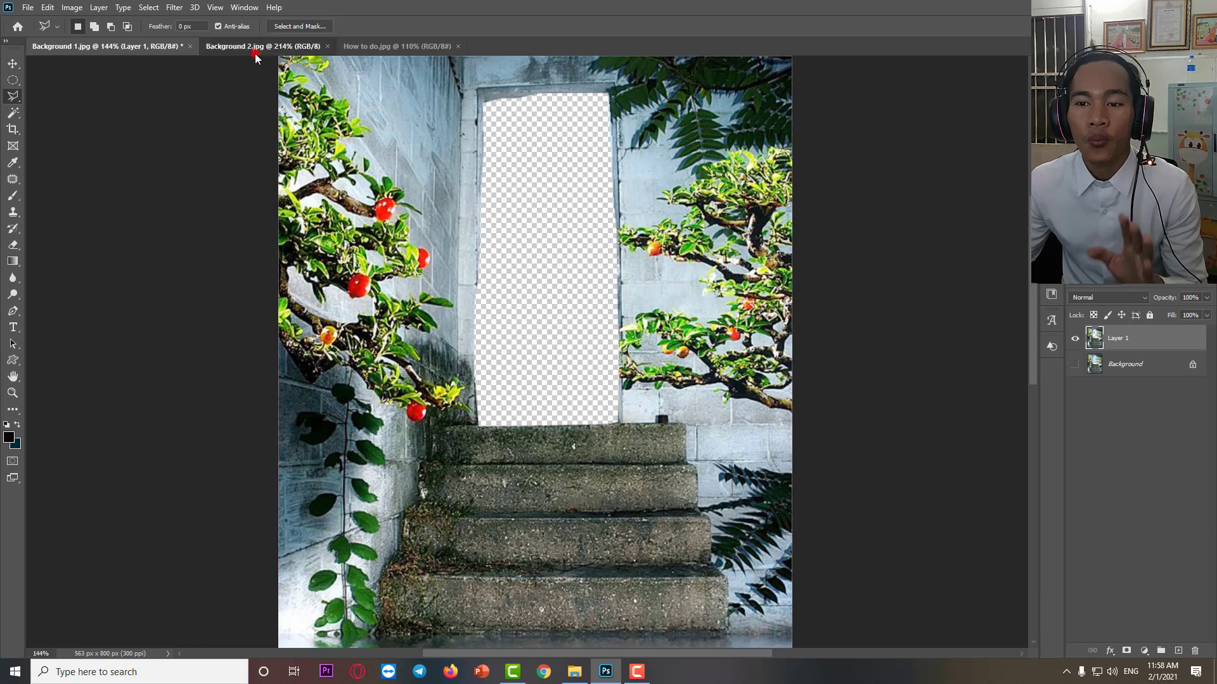
left_click(14, 64)
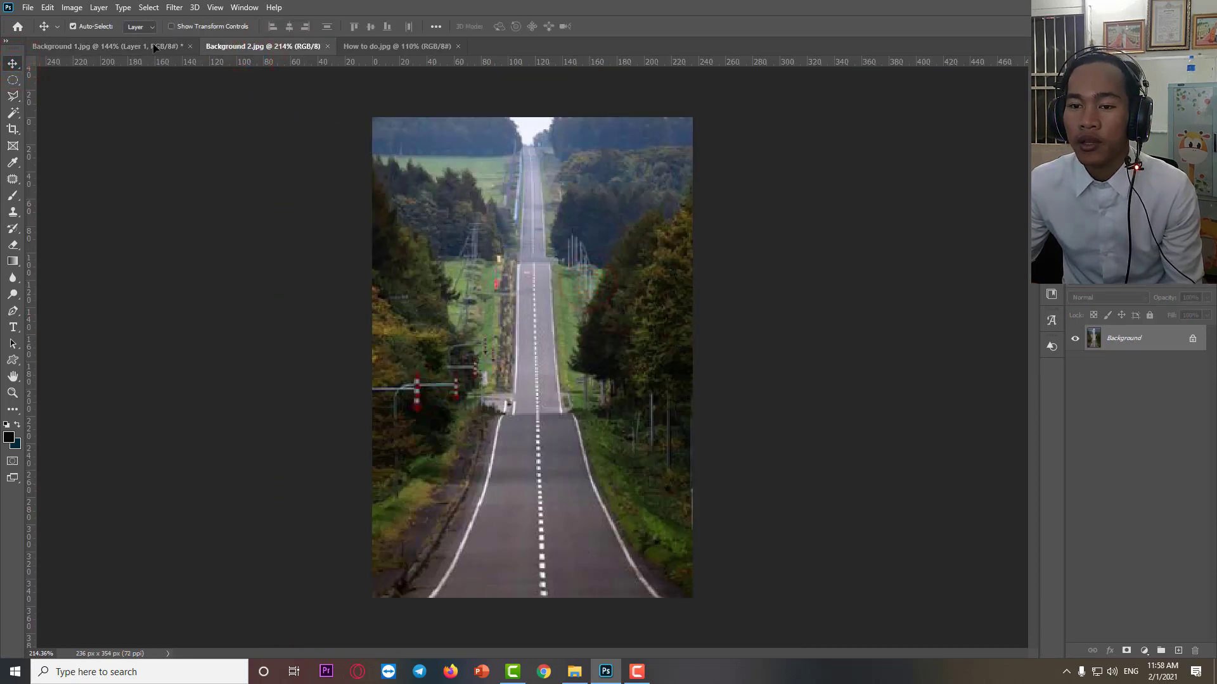
left_click_drag(154, 49, 597, 321)
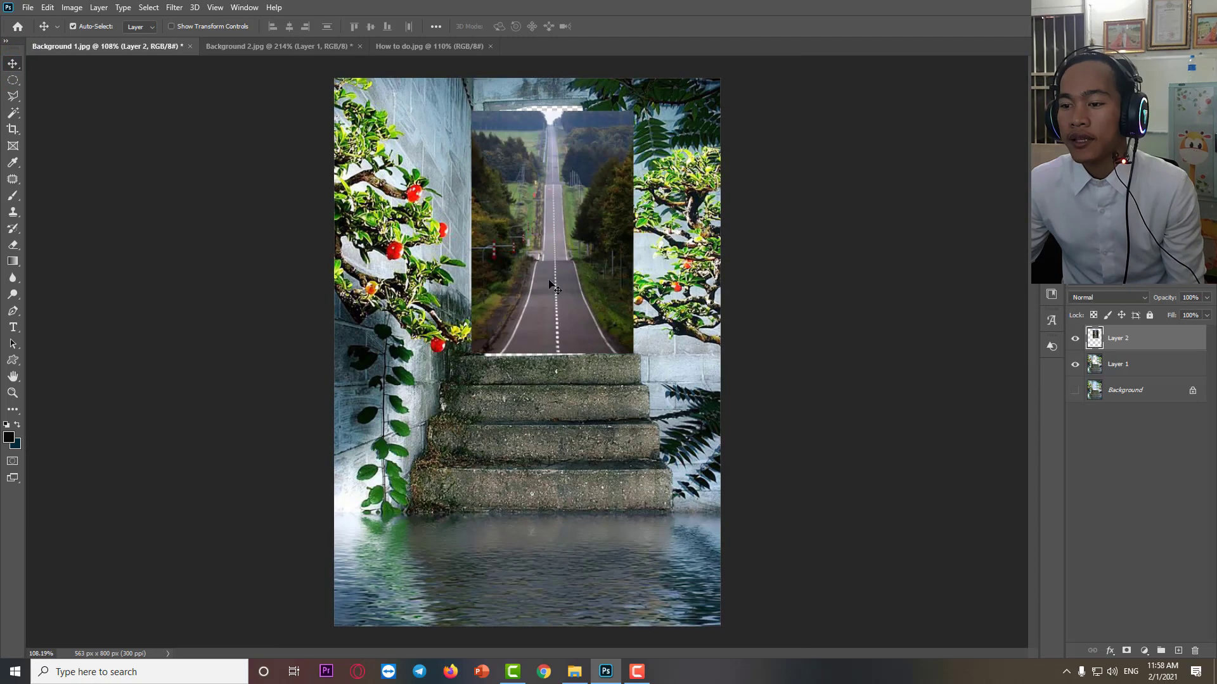
left_click_drag(550, 283, 546, 269)
mouse_move(550, 287)
left_mouse_down()
mouse_move(564, 274)
mouse_move(542, 265)
left_mouse_up()
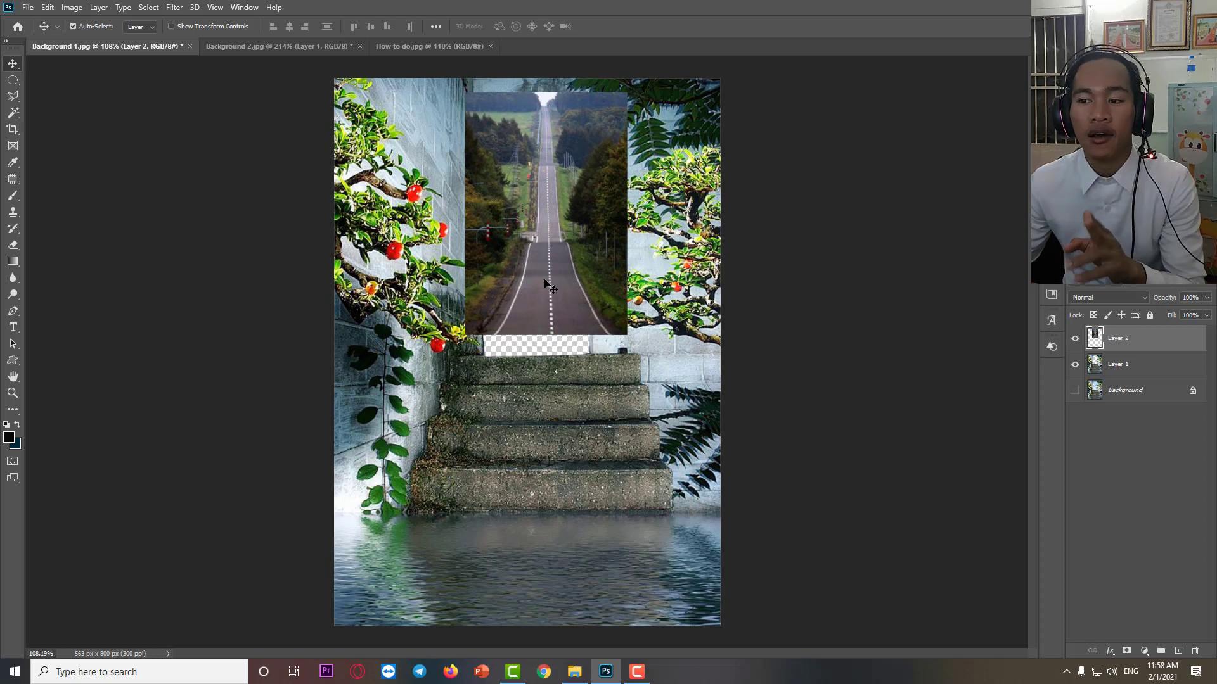
left_click_drag(543, 241, 543, 259)
- Shift the road layer, Layer 2, down and up in the layer stack and leave it beneath Layer 1
mouse_move(1101, 336)
left_mouse_down()
mouse_move(1105, 374)
mouse_move(1112, 336)
left_mouse_up()
left_click(1105, 340)
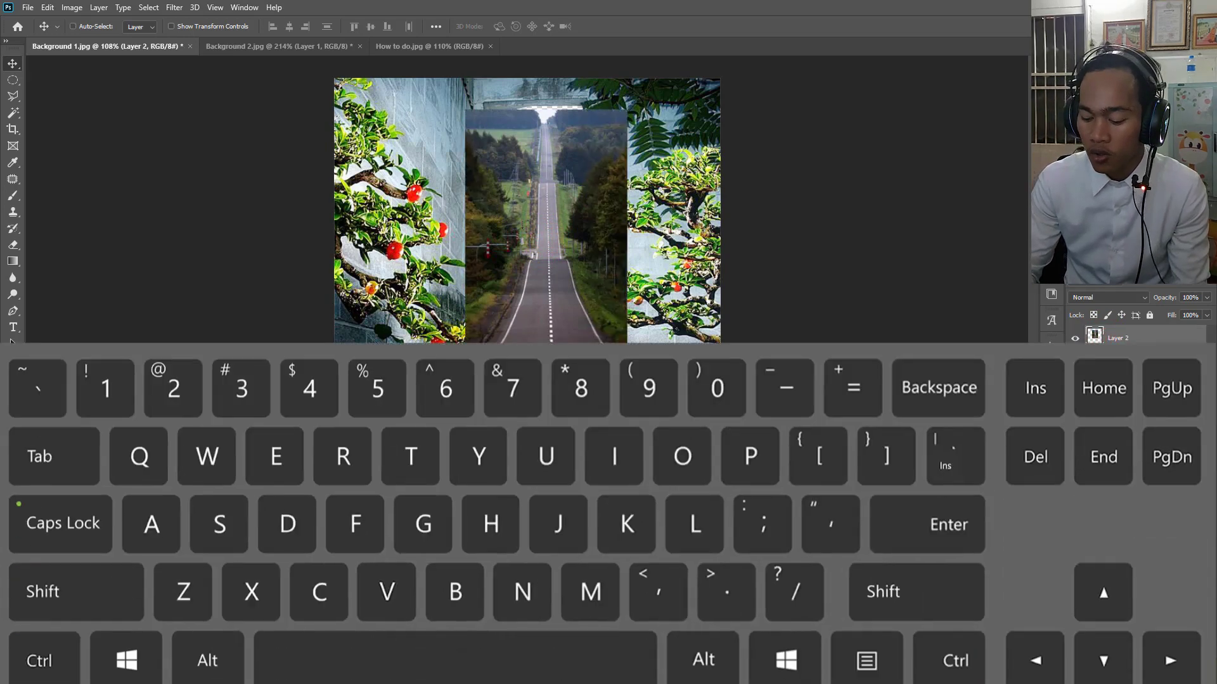
key("ctrl+[")
key("ctrl+]")
key("ctrl+bracketleft")
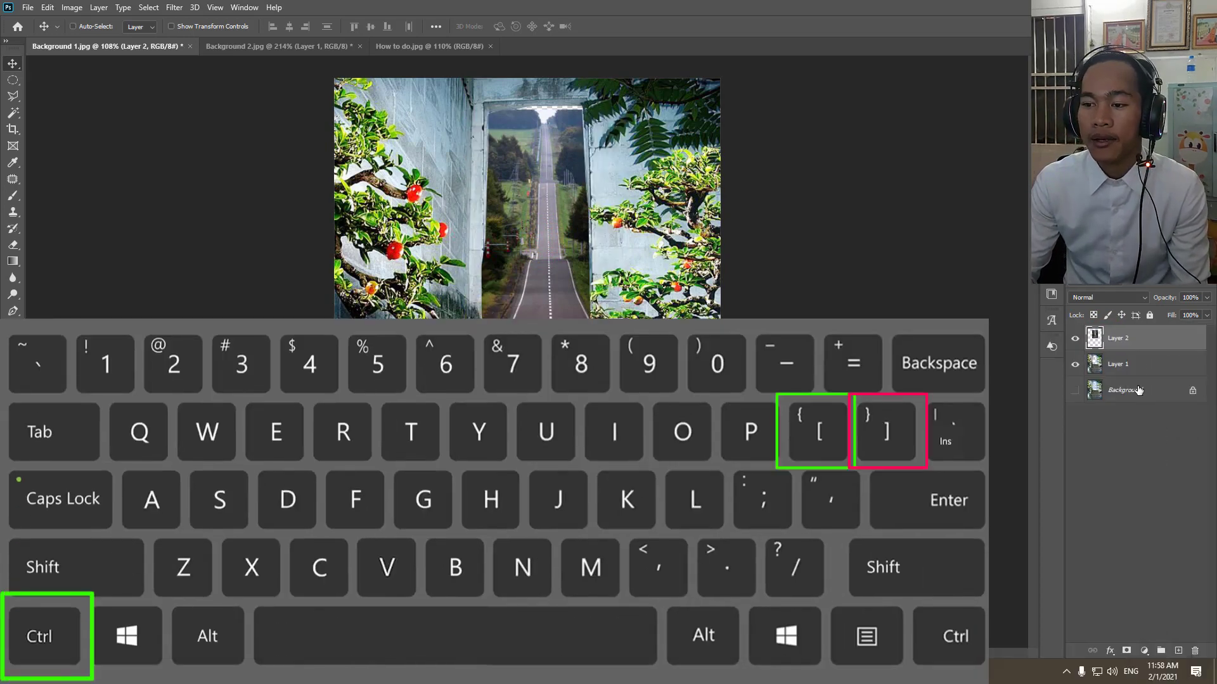
key("ctrl+bracketright")
key("ctrl+bracketleft")
key("ctrl+bracketright")
key("ctrl+bracketleft")
key("ctrl+bracketright")
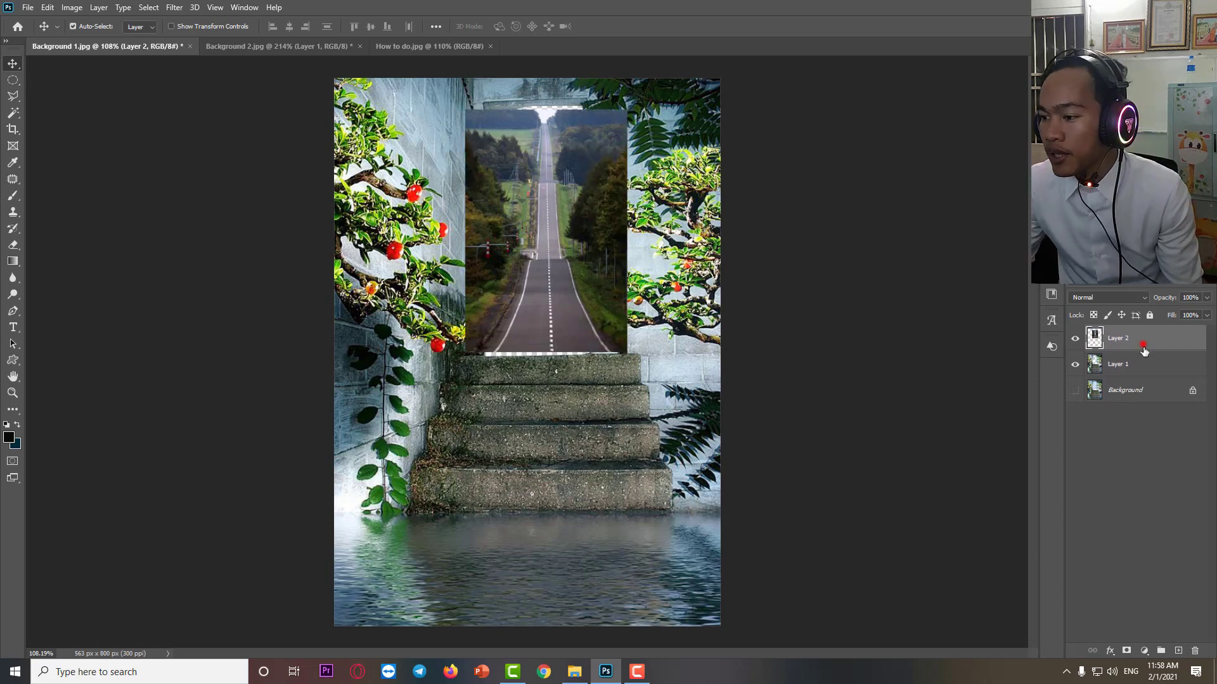
key("ctrl+bracketleft")
- Move the road slightly left and down behind the doorway, and stretch its top edge upward with Free Transform to fill the opening
scroll(547, 241, "up", 2)
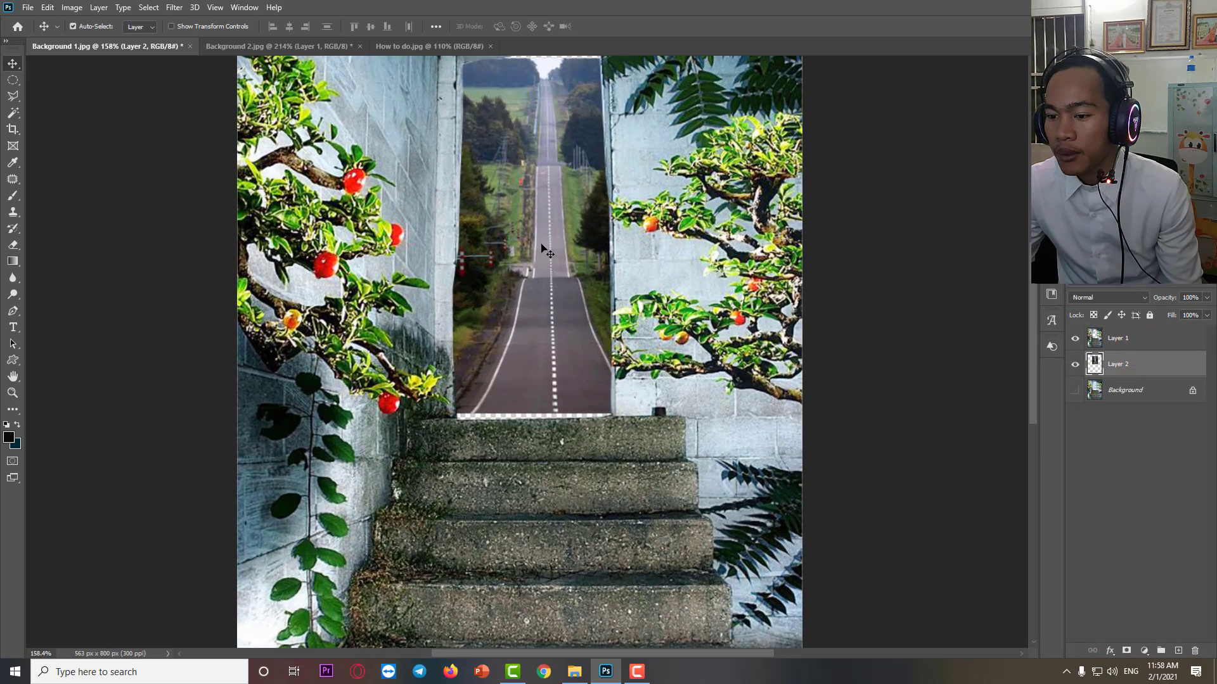
left_click_drag(539, 279, 523, 303)
scroll(522, 303, "down", 2)
key("ctrl+t")
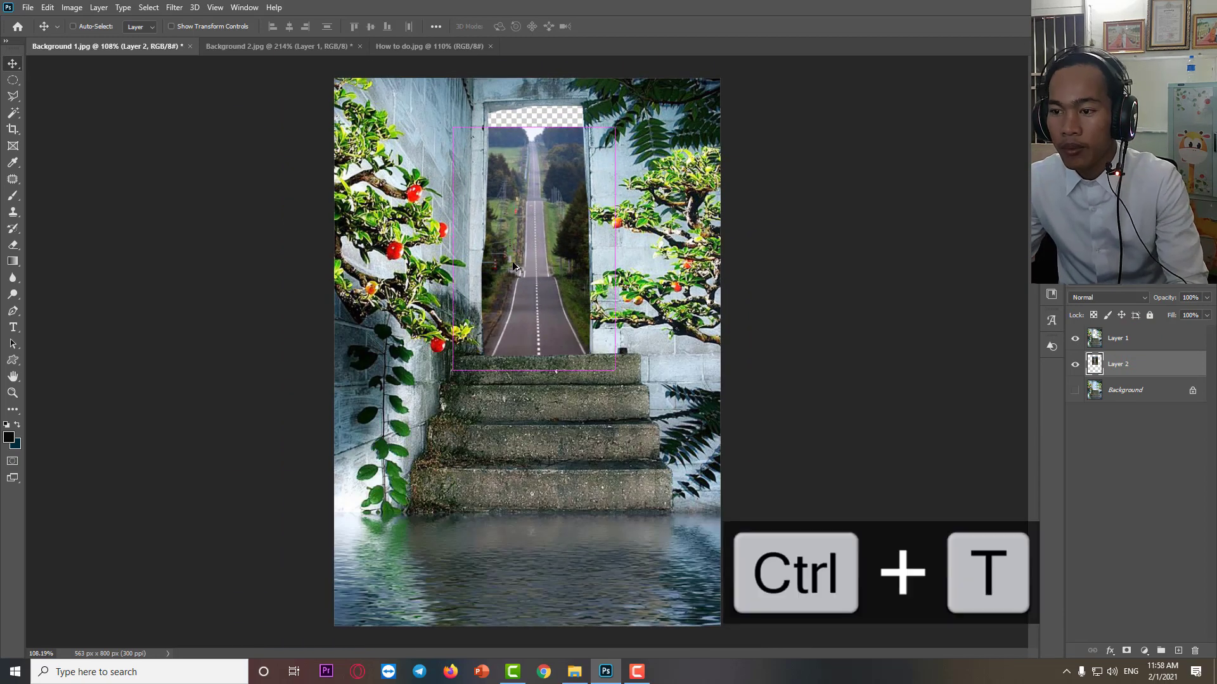
left_click_drag(533, 126, 533, 92)
left_click(627, 26)
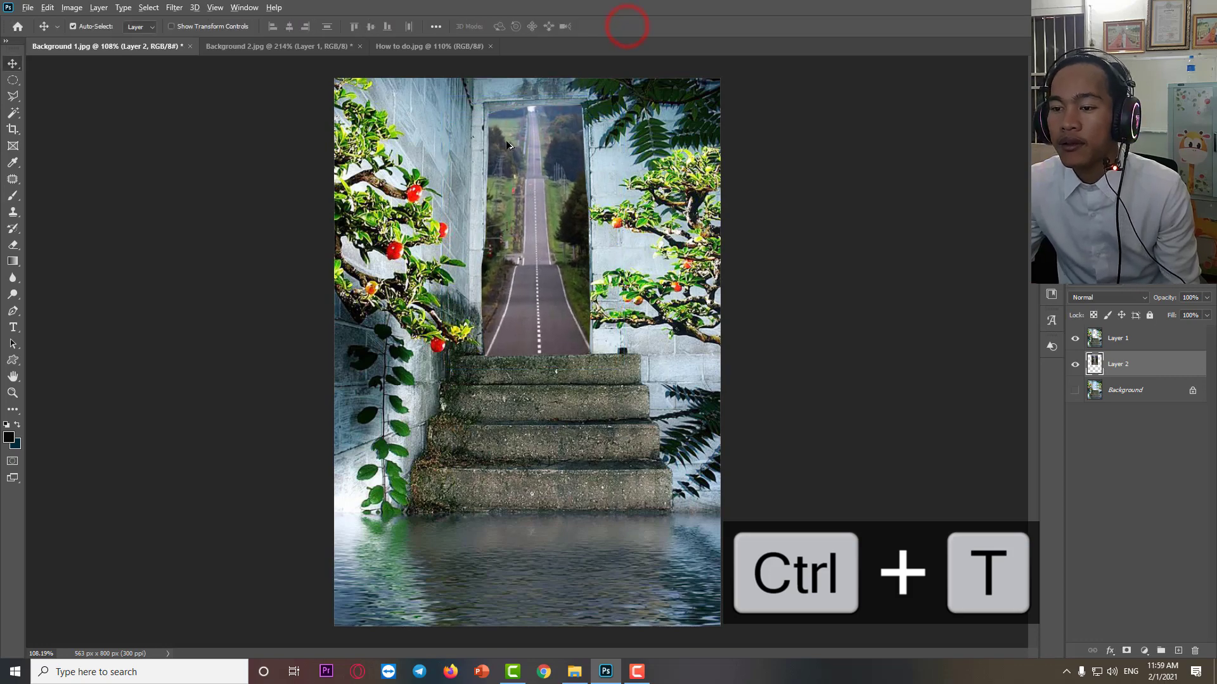
scroll(558, 145, "up", 2)
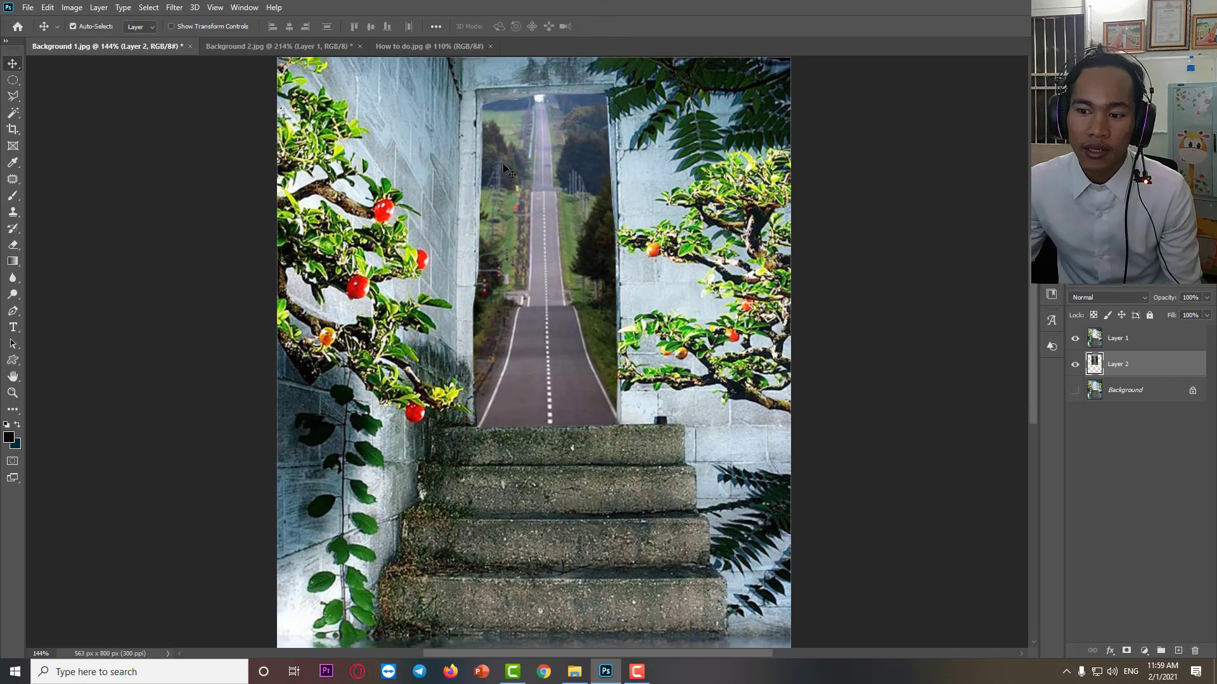